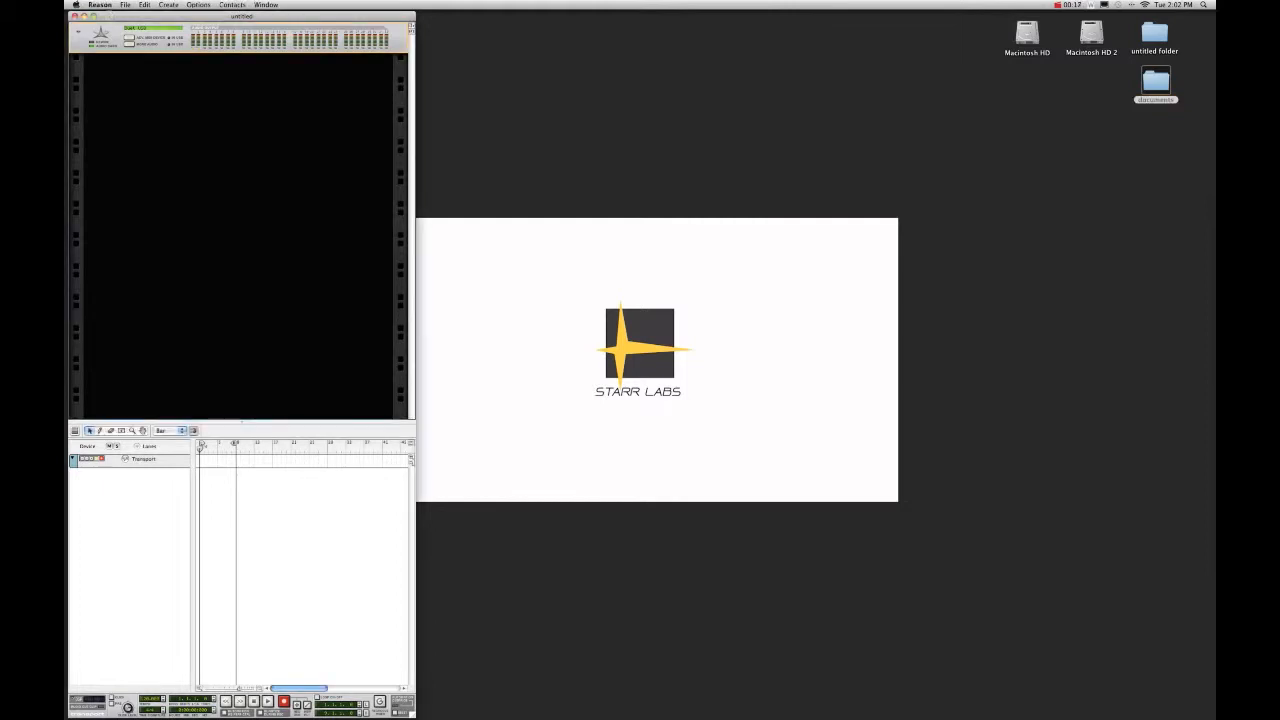
# Step: Add an <Other> MIDI Control Keyboard as a control surface, finding USB Oxygen 61 as its MIDI input
pyautogui.click(100, 4)
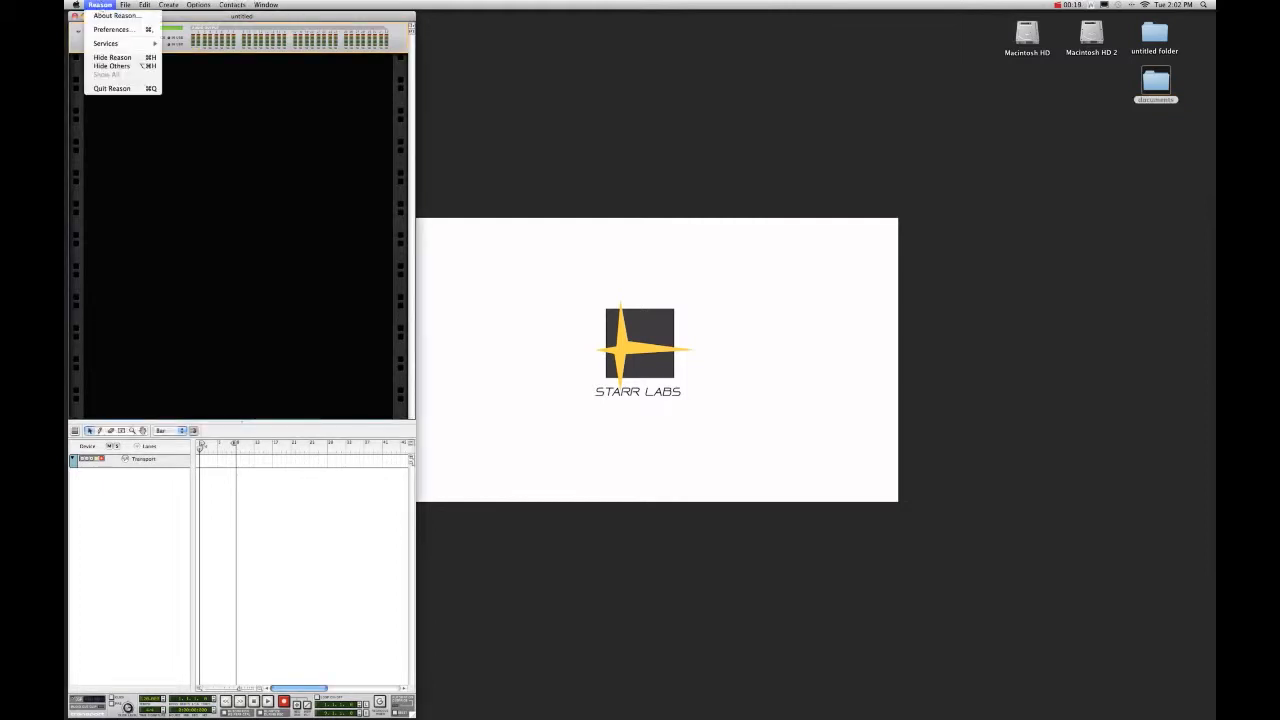
pyautogui.click(115, 30)
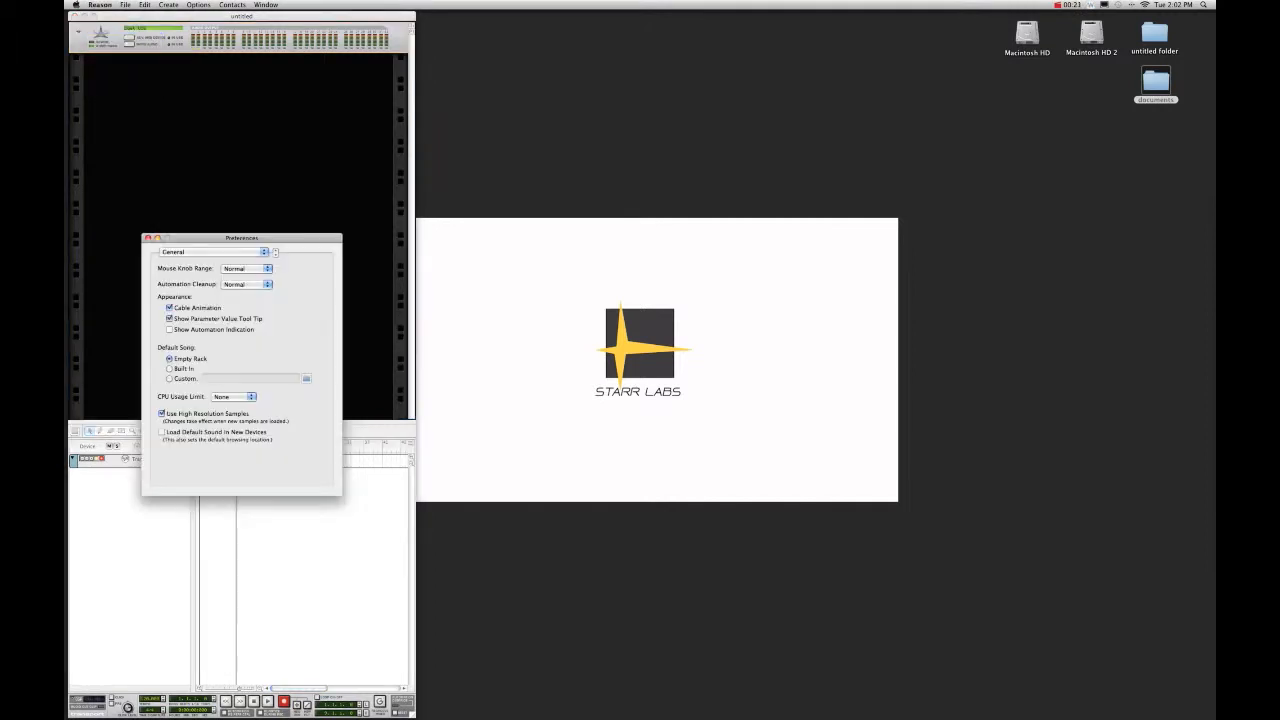
pyautogui.click(205, 251)
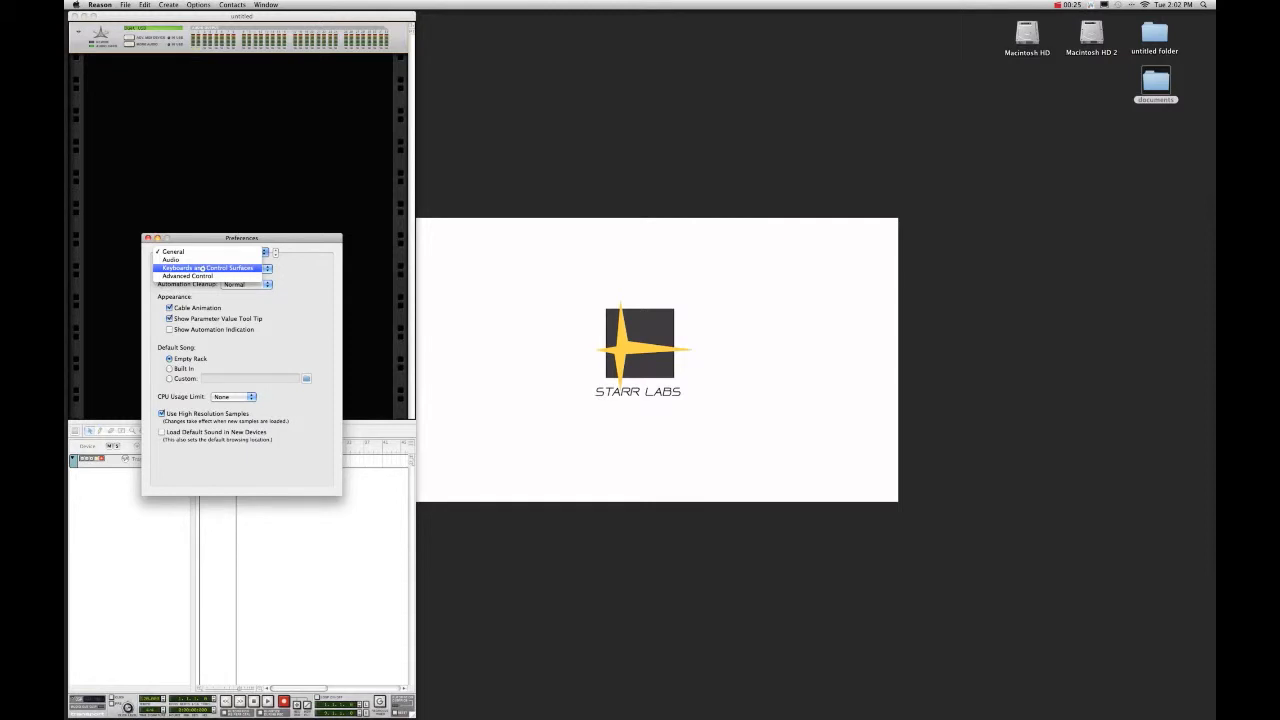
pyautogui.click(202, 268)
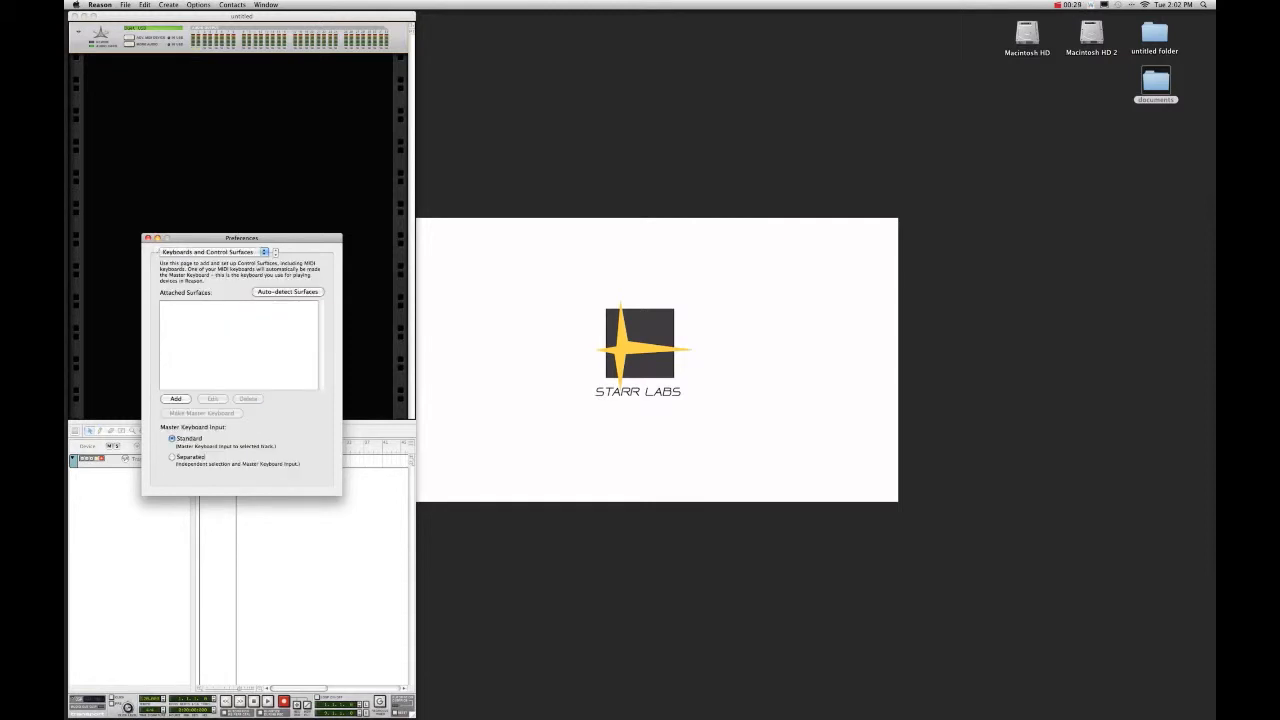
pyautogui.click(176, 399)
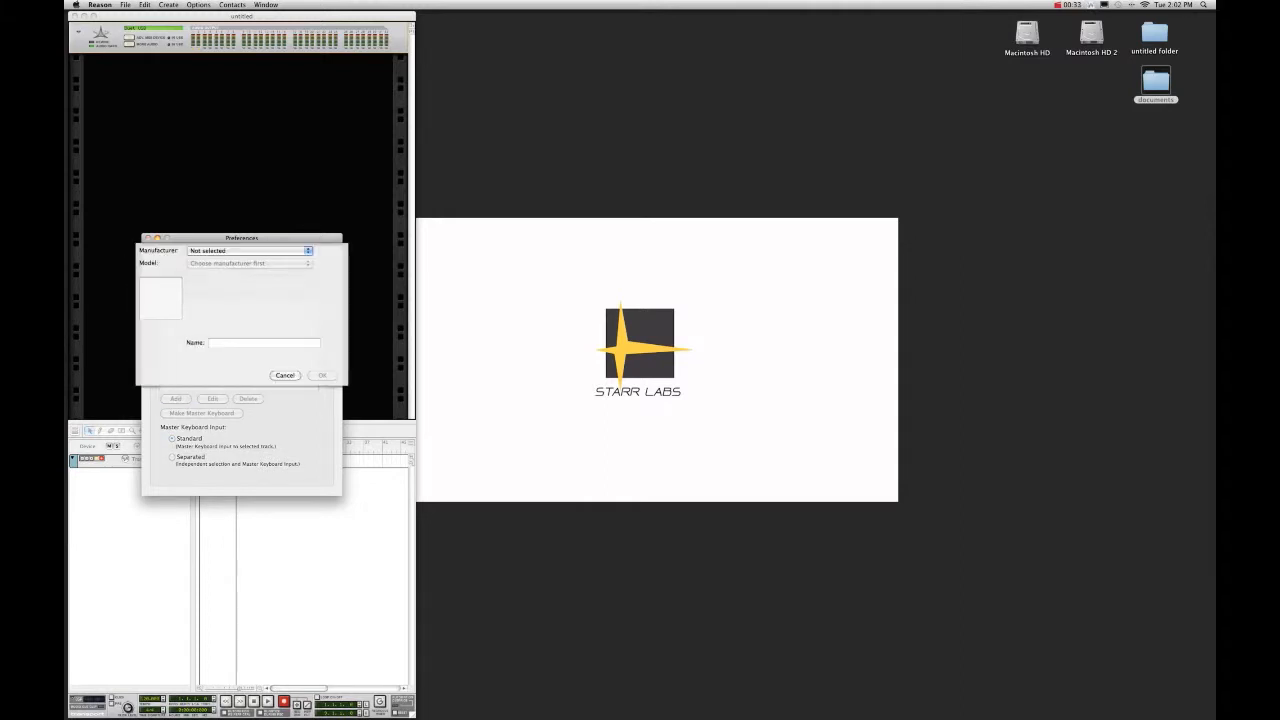
pyautogui.click(250, 251)
pyautogui.click(230, 258)
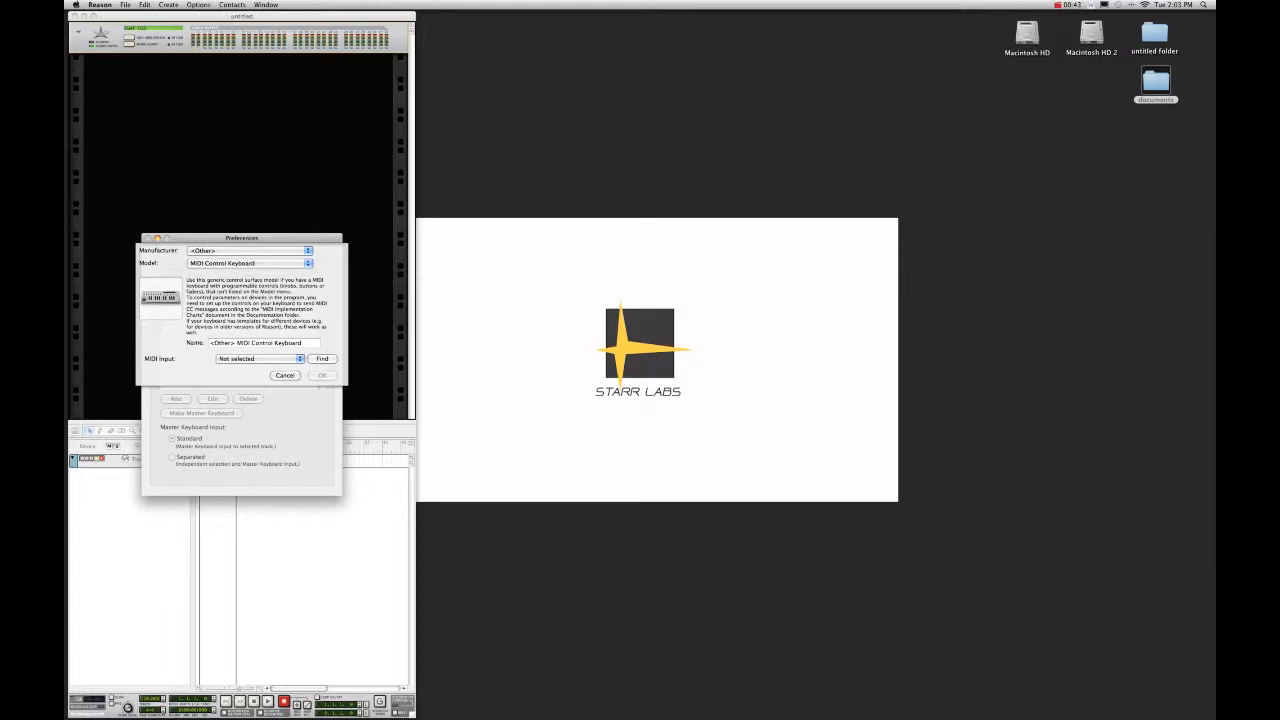
pyautogui.click(322, 358)
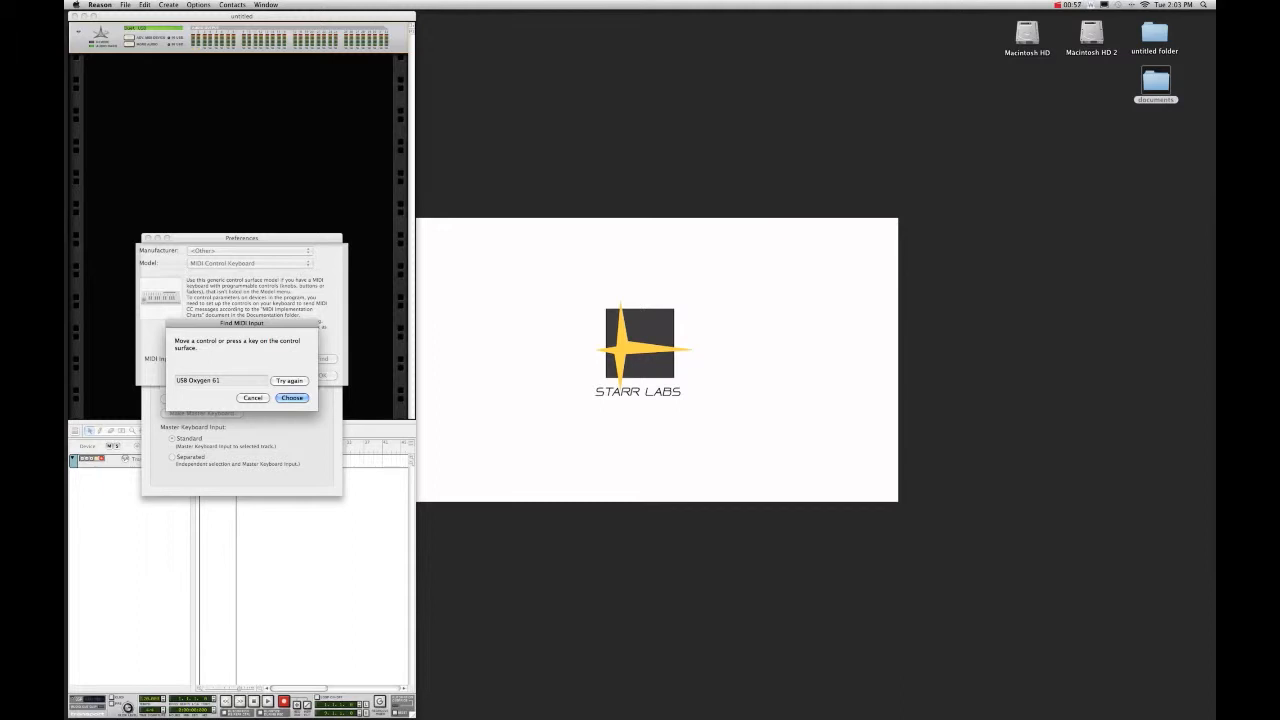
pyautogui.press('Return')
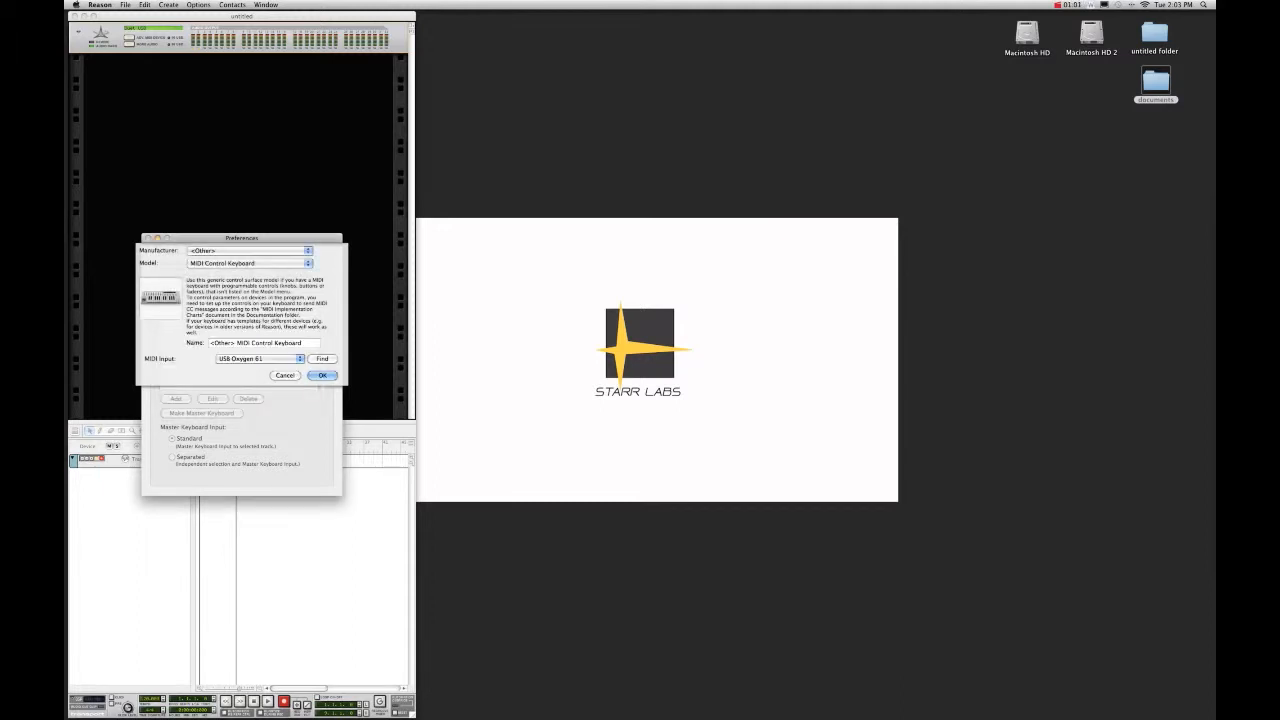
pyautogui.press('Return')
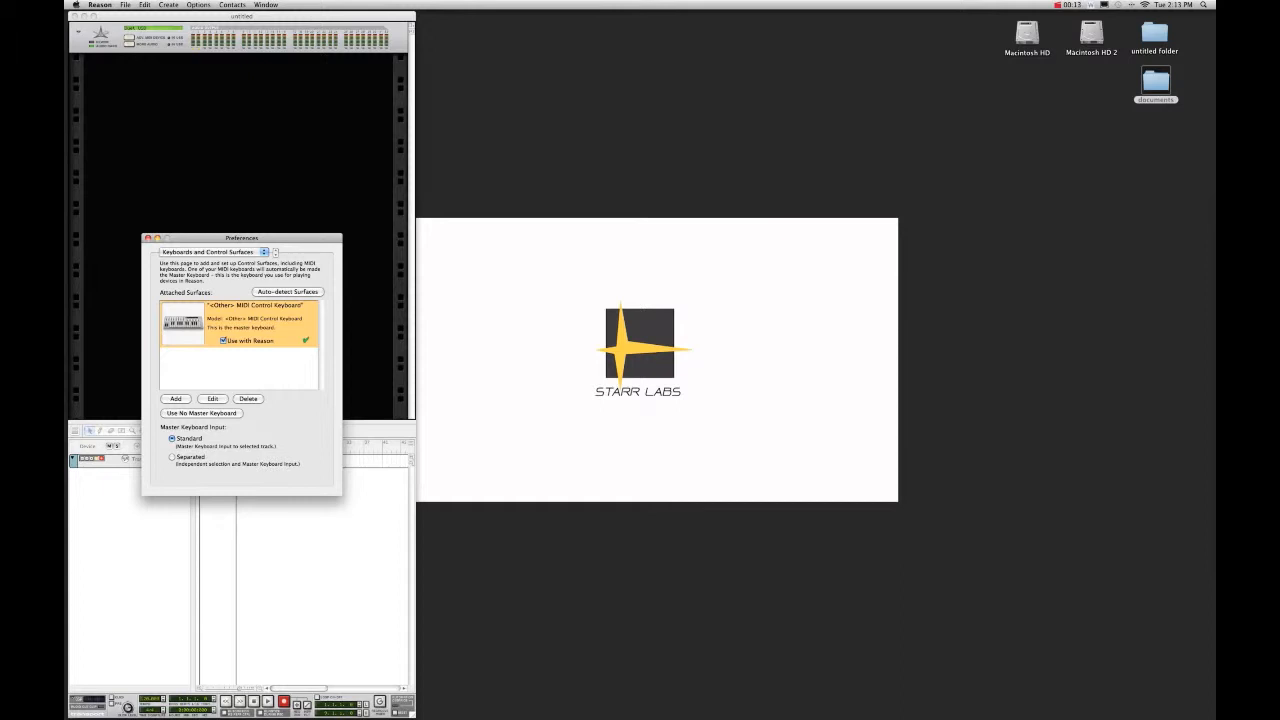
# Step: Set the audio output in the preferences to Built-in Output and try Duet USB as the alternative device
pyautogui.click(252, 251)
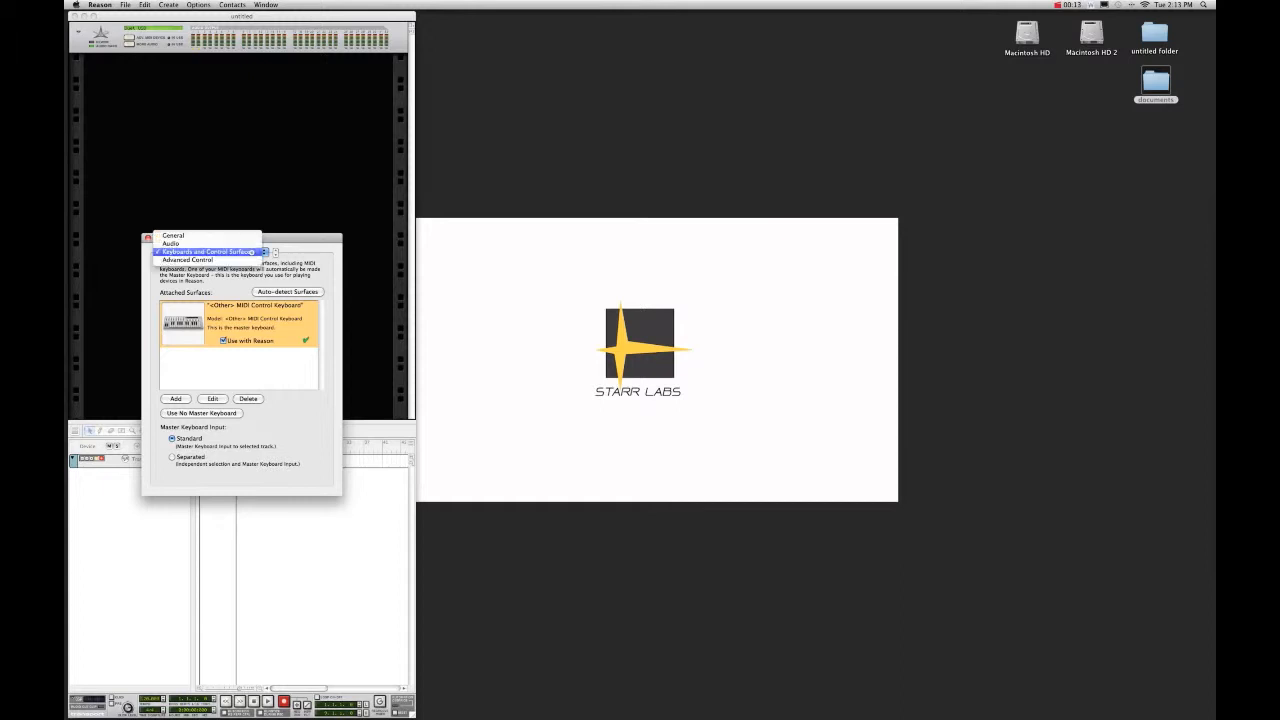
pyautogui.click(250, 244)
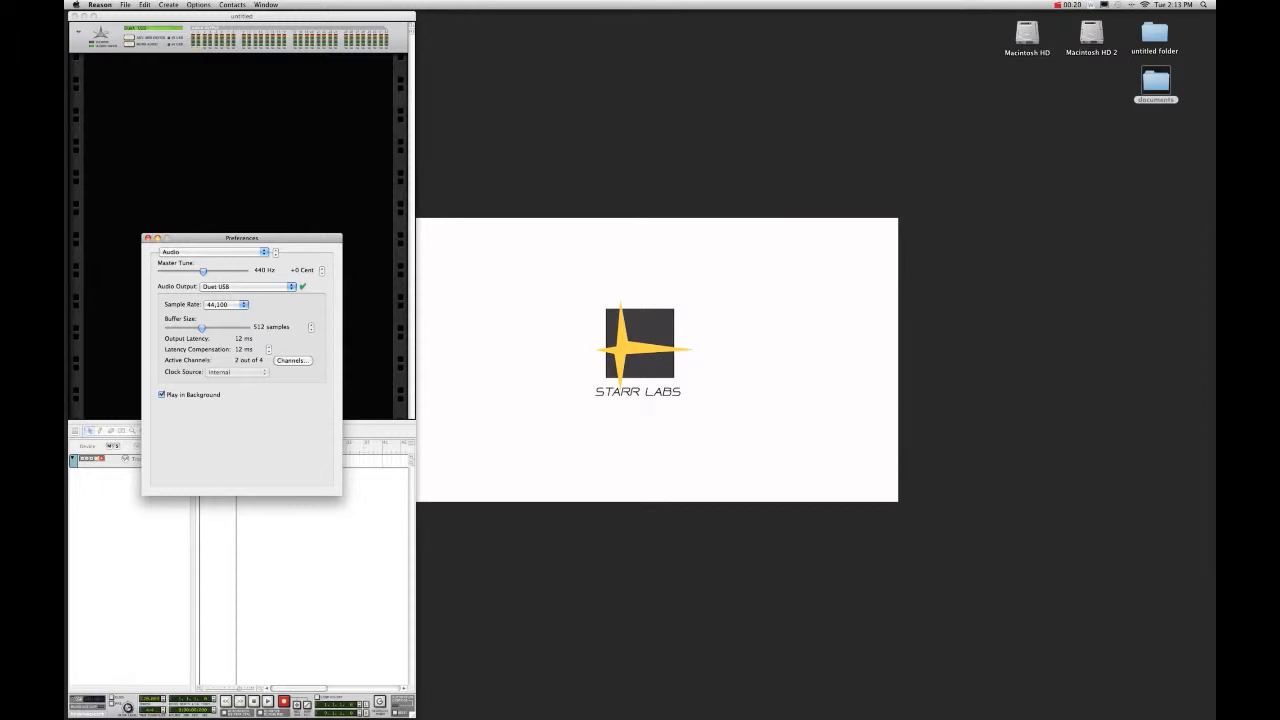
pyautogui.click(248, 286)
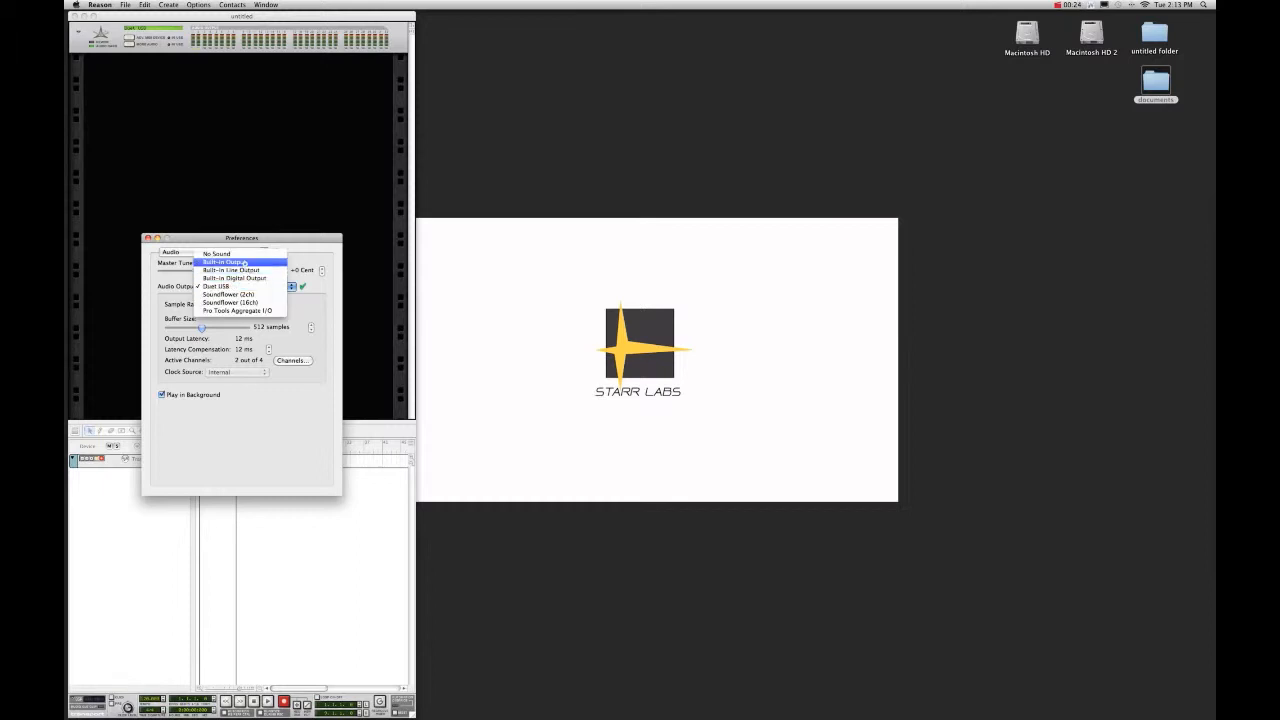
pyautogui.click(244, 262)
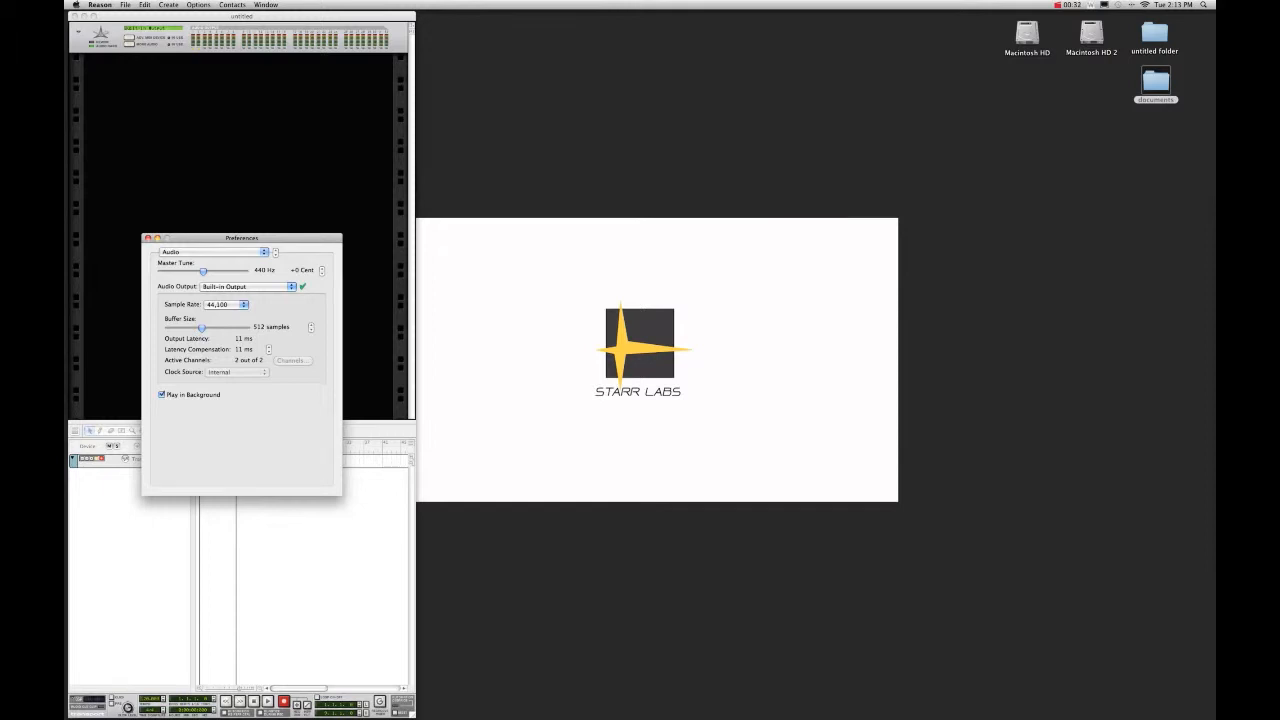
pyautogui.click(244, 287)
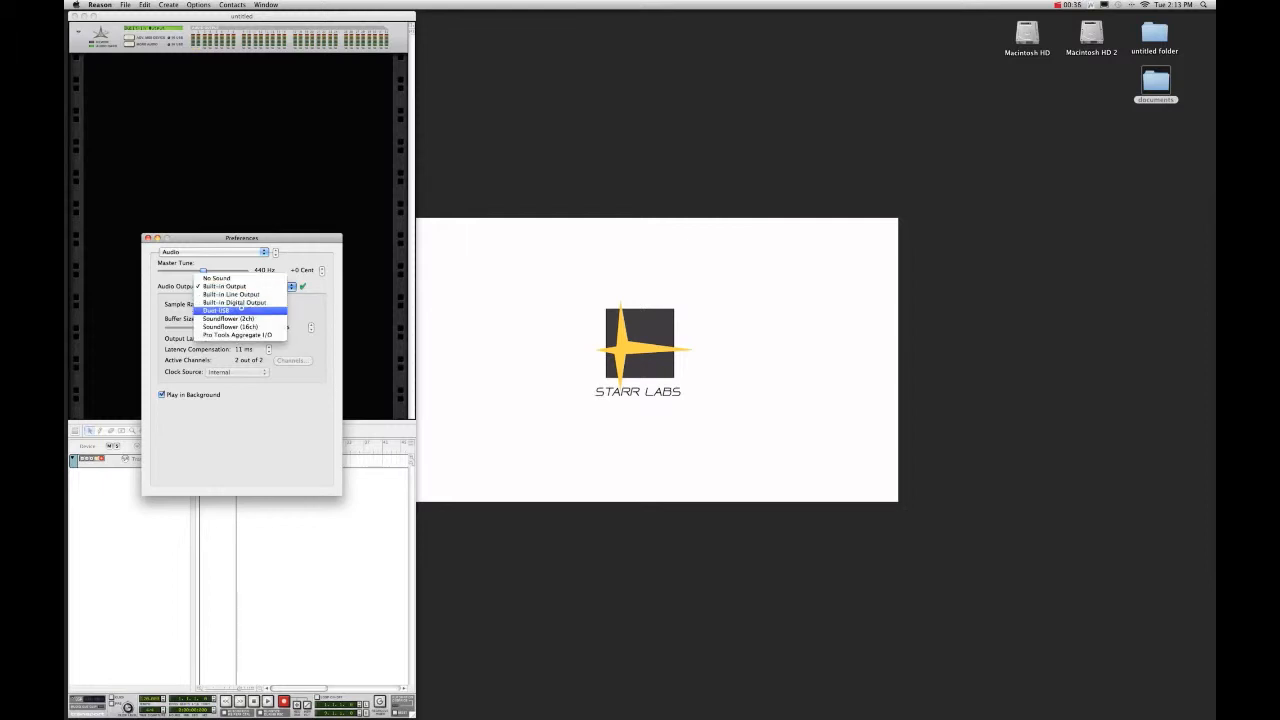
pyautogui.click(241, 309)
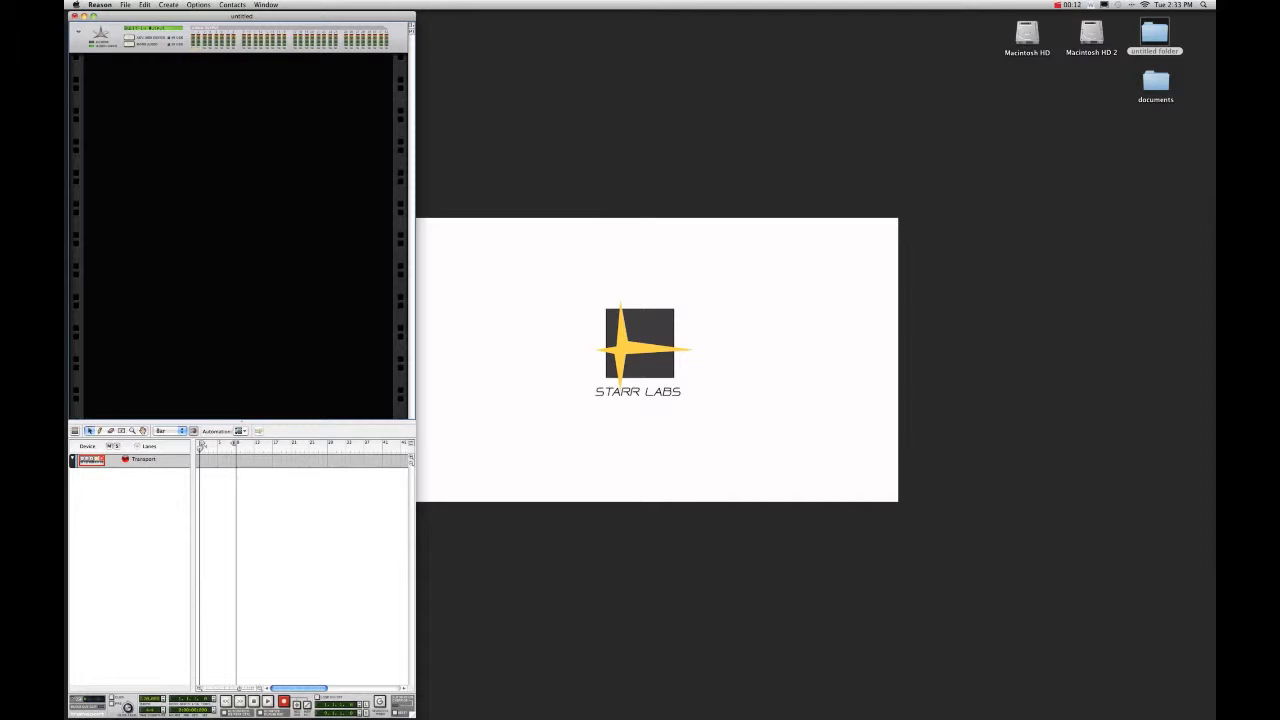
# Step: Create a Mixer 14:2 in the empty rack and an instrument from the Ac Classy 6 Str.sxt acoustic guitar patch
pyautogui.click(168, 4)
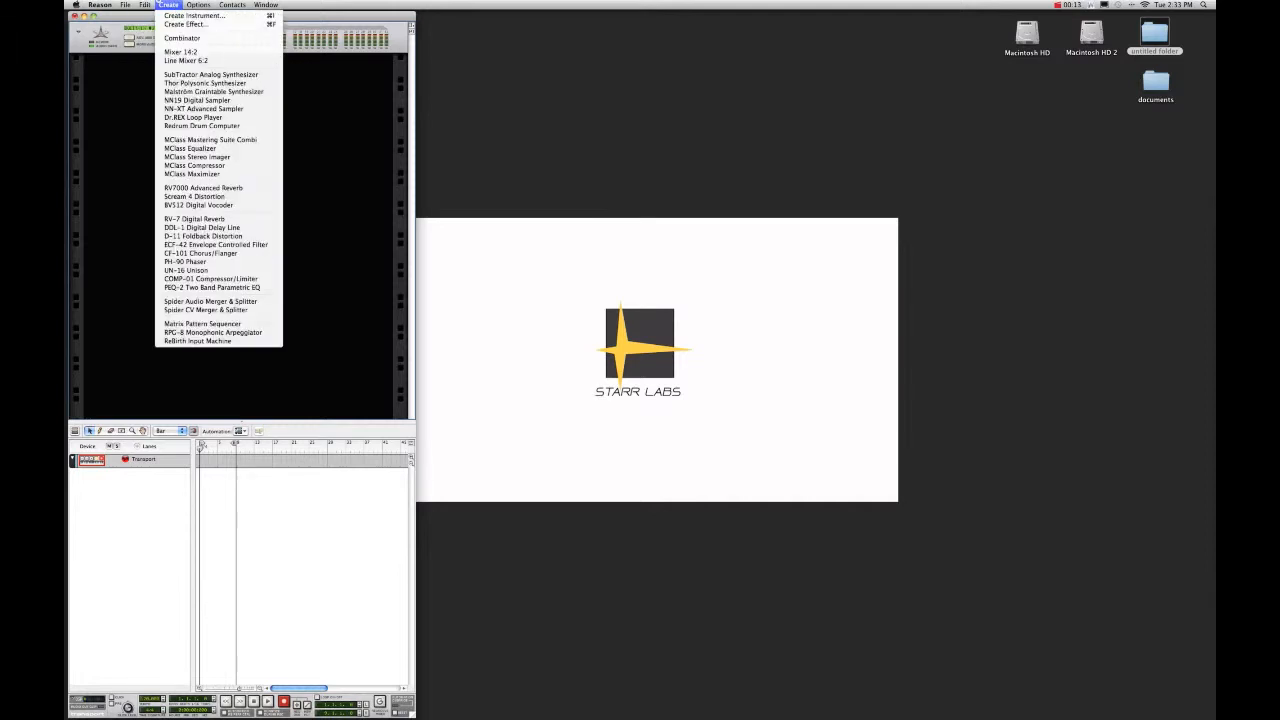
pyautogui.click(175, 52)
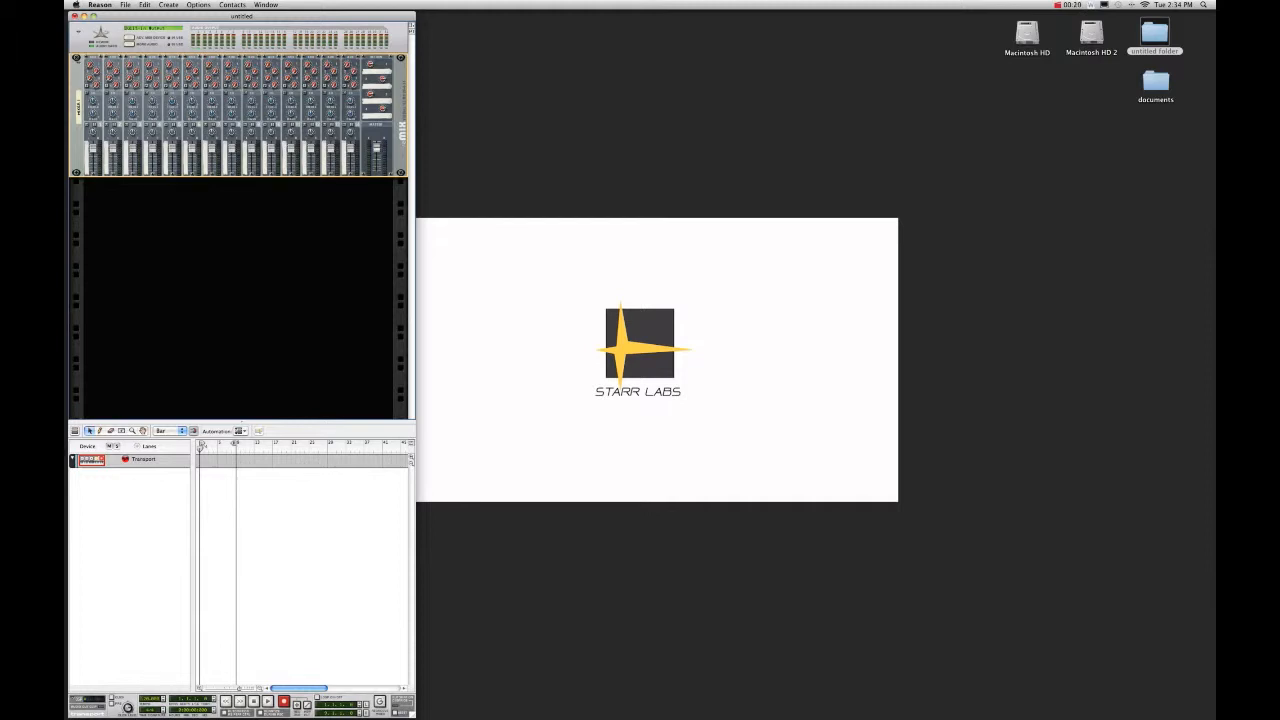
pyautogui.click(168, 4)
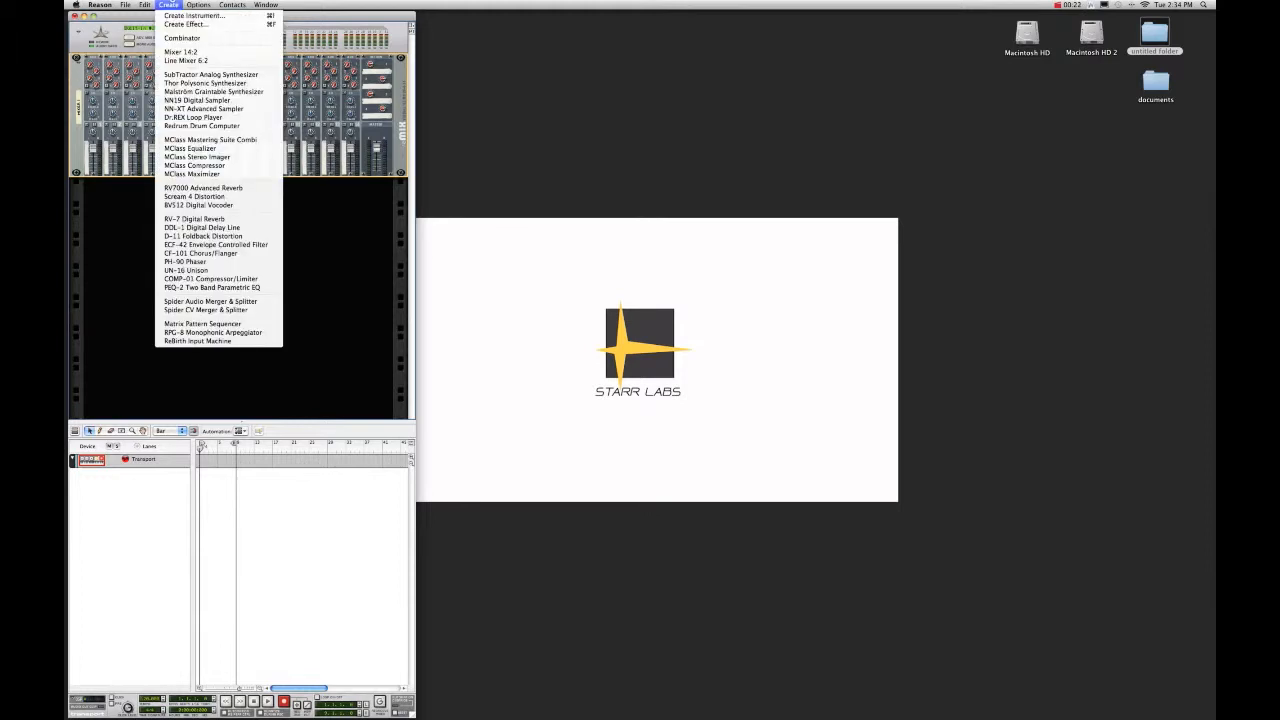
pyautogui.click(190, 15)
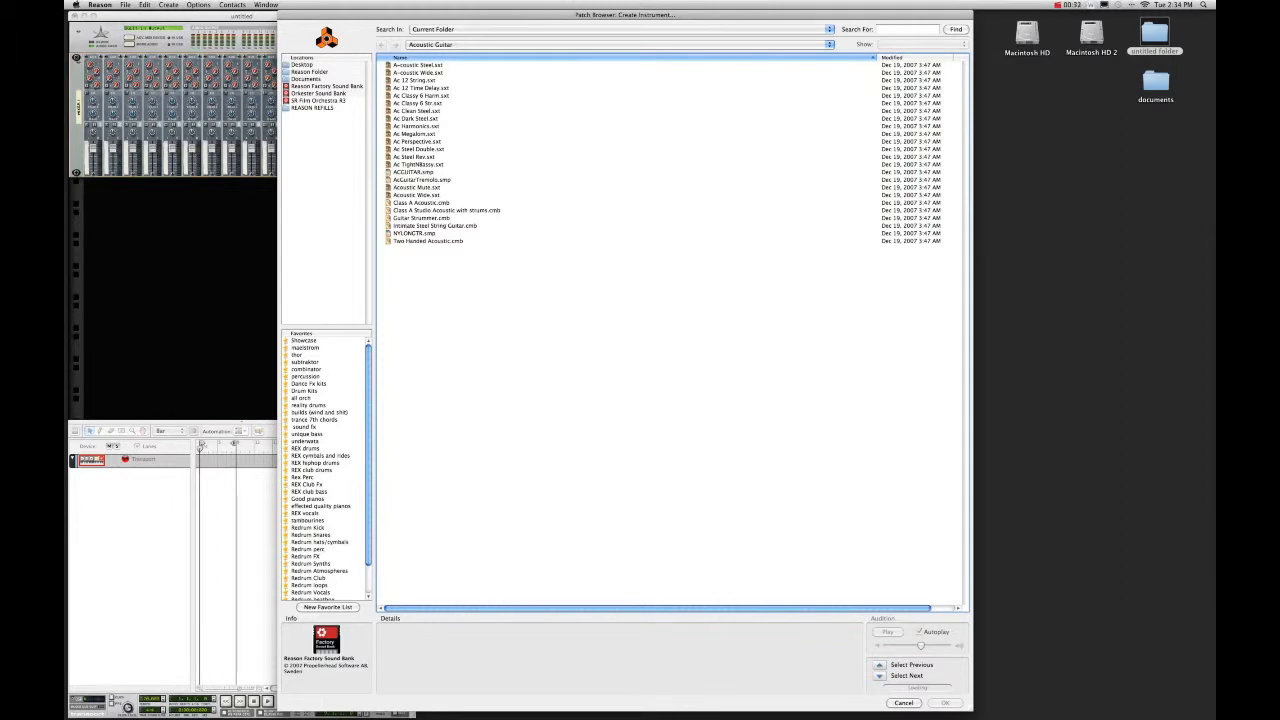
pyautogui.doubleClick(423, 103)
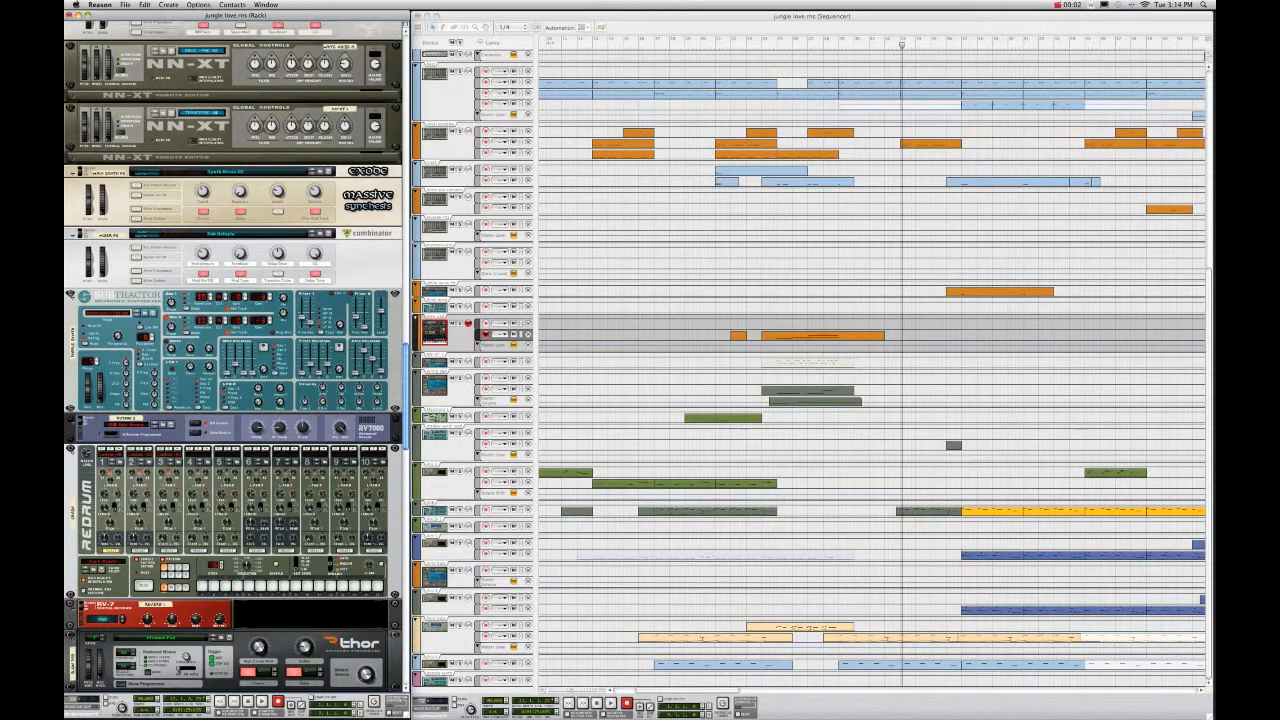
# Step: Play back the drum pattern open for note editing in the jungle love song and stop playback
pyautogui.scroll(15, 237, 357)
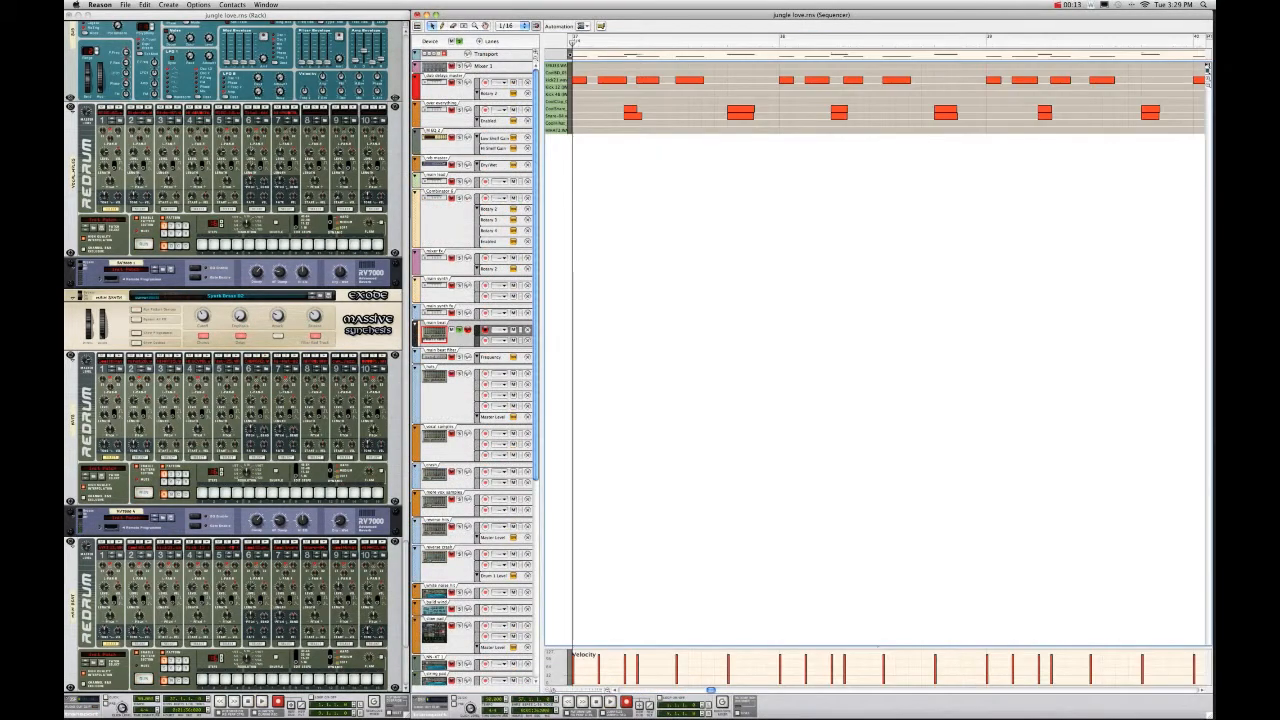
pyautogui.press('space')
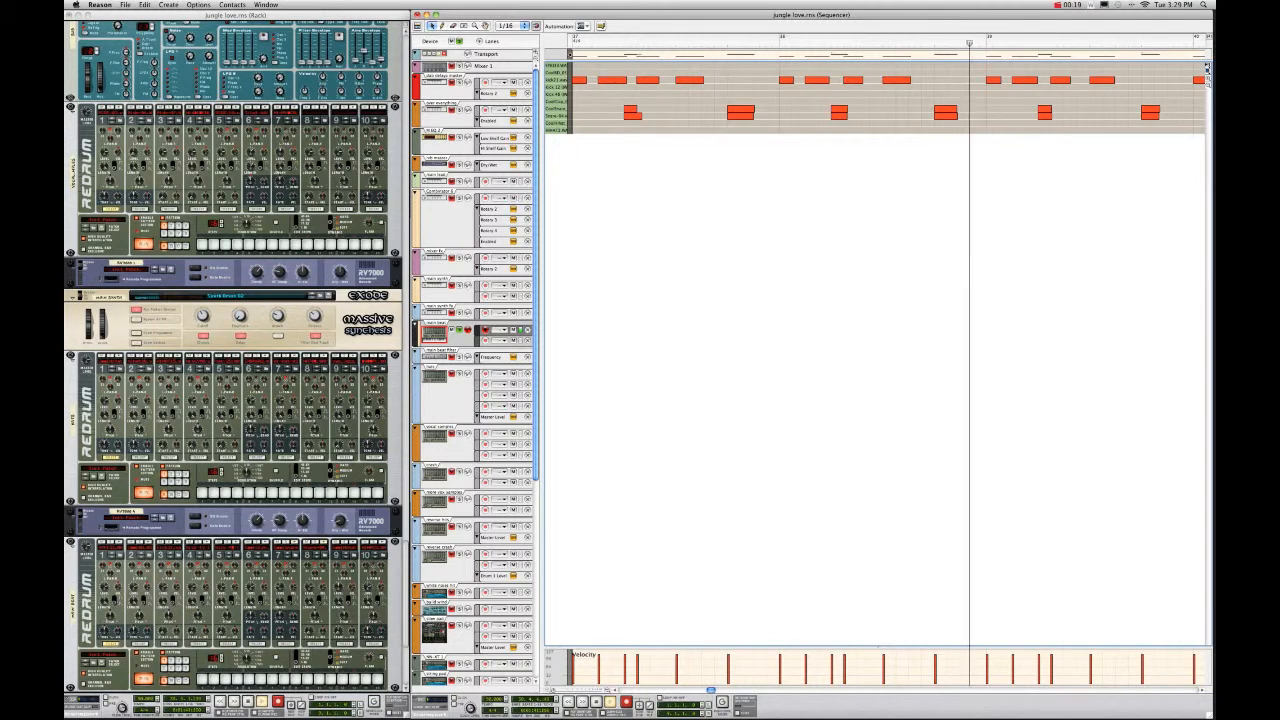
pyautogui.press('space')
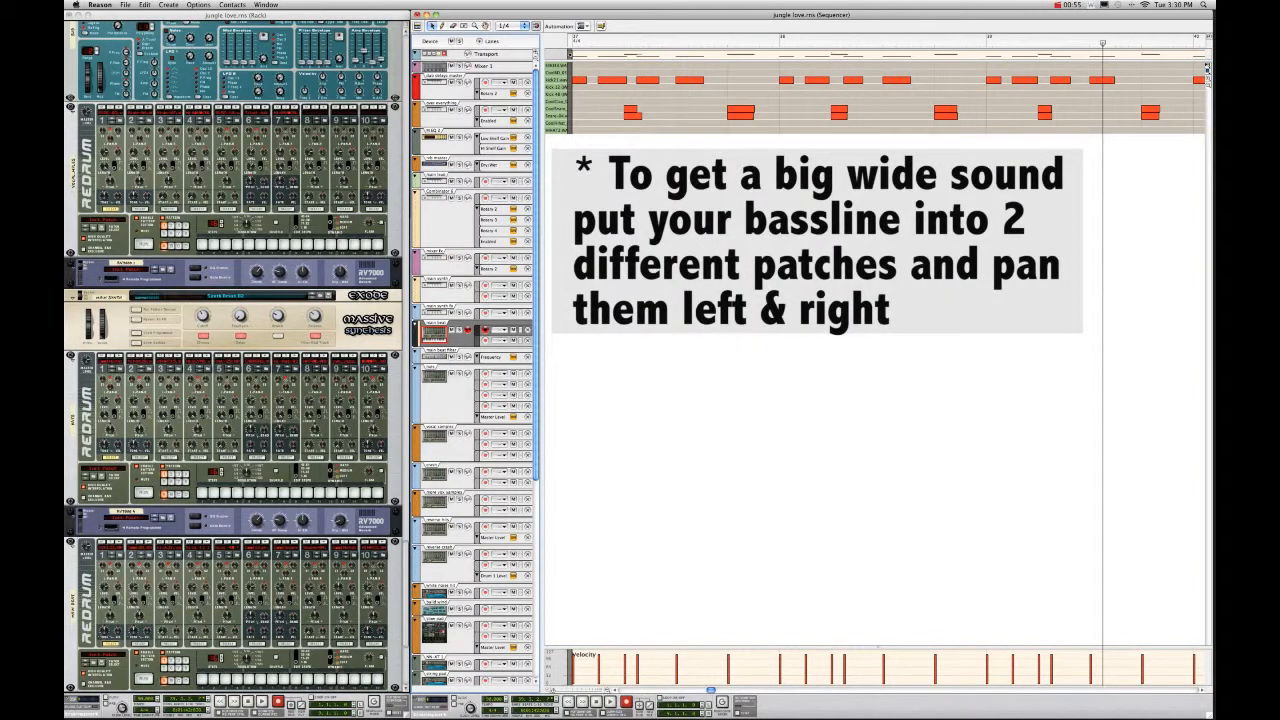
# Step: Switch the sequencer to the arrangement view and select the bassline clip starting at bar 37 on the lower dark blue track
pyautogui.click(417, 26)
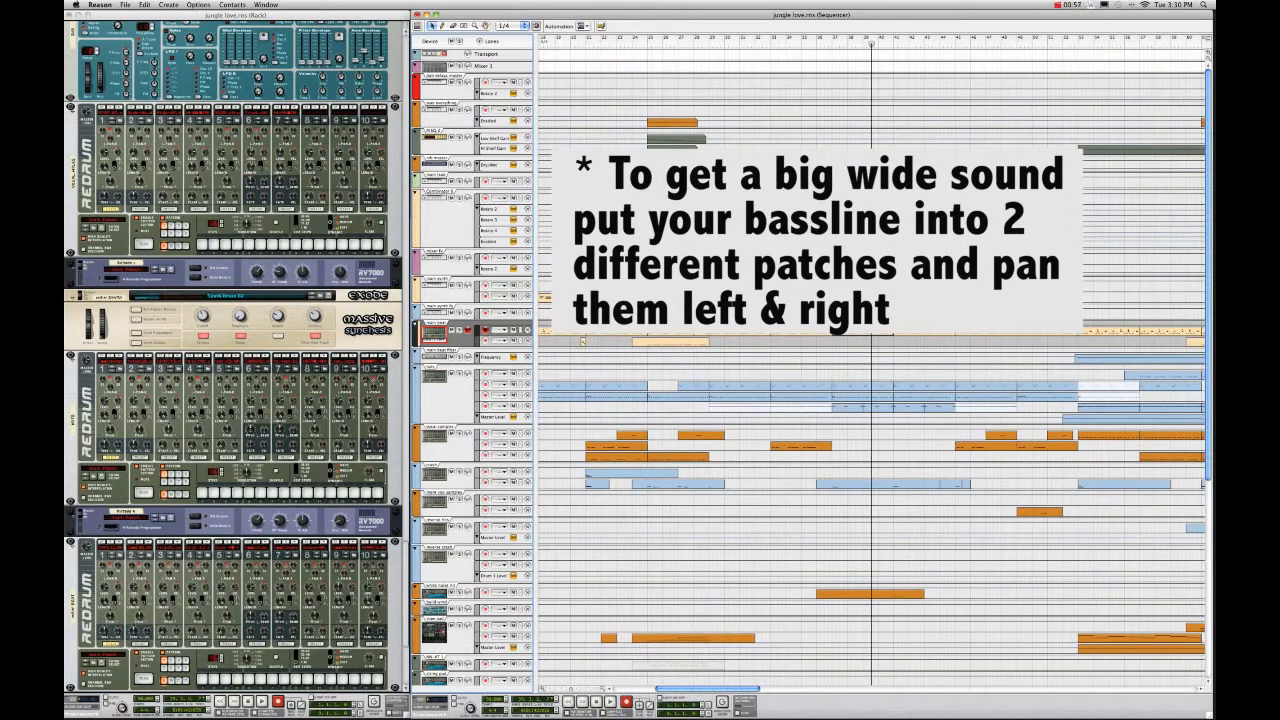
pyautogui.hscroll(1, 872, 310)
pyautogui.scroll(-1, 872, 310)
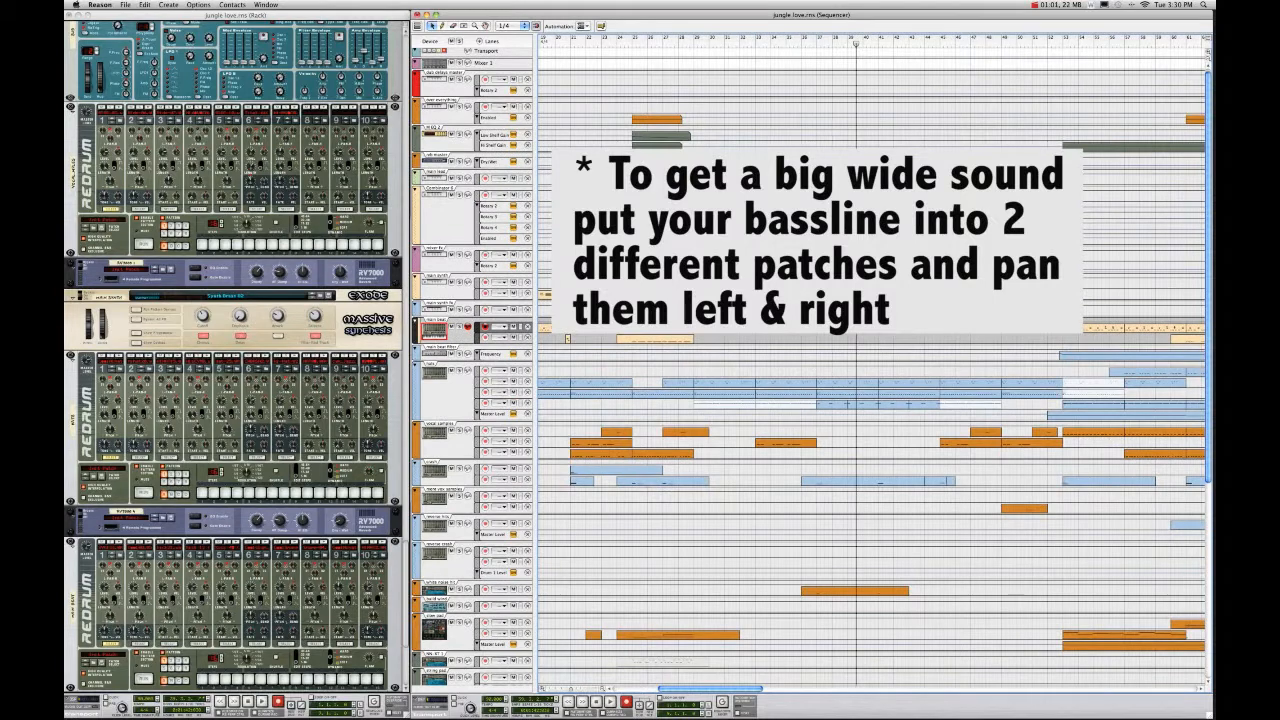
pyautogui.scroll(-5, 872, 370)
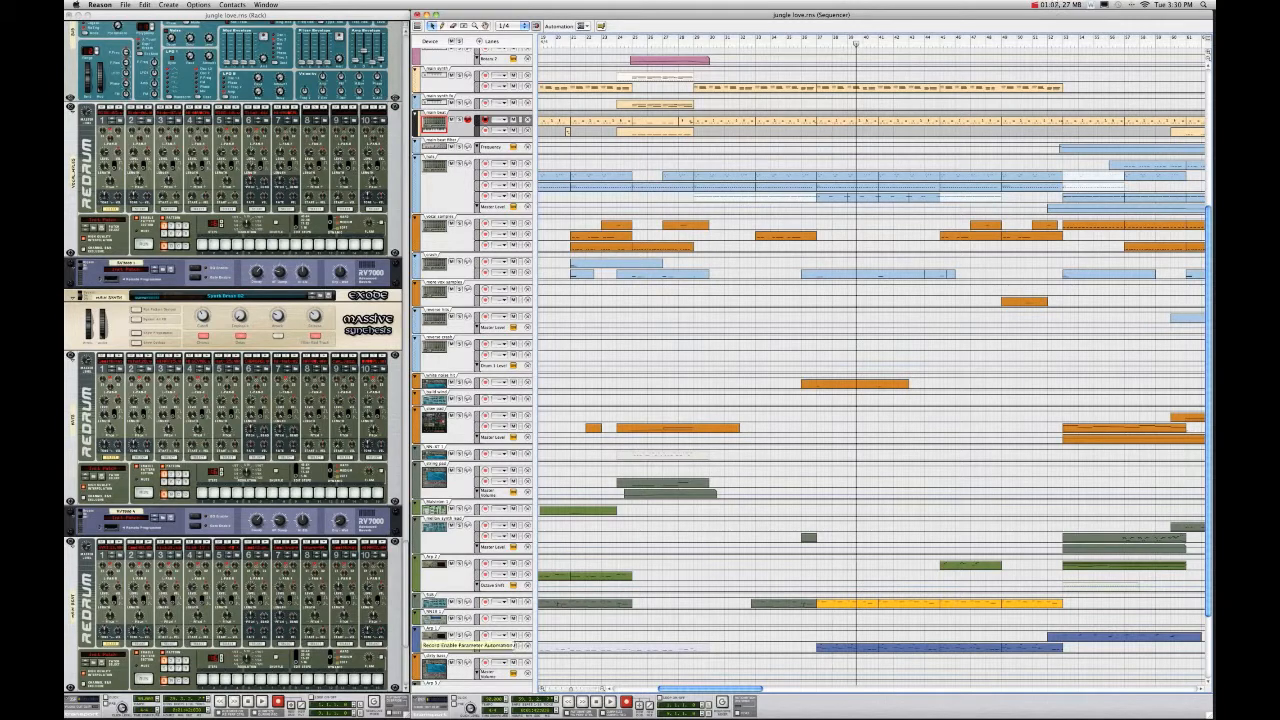
pyautogui.scroll(-1, 448, 638)
pyautogui.scroll(-1, 448, 638)
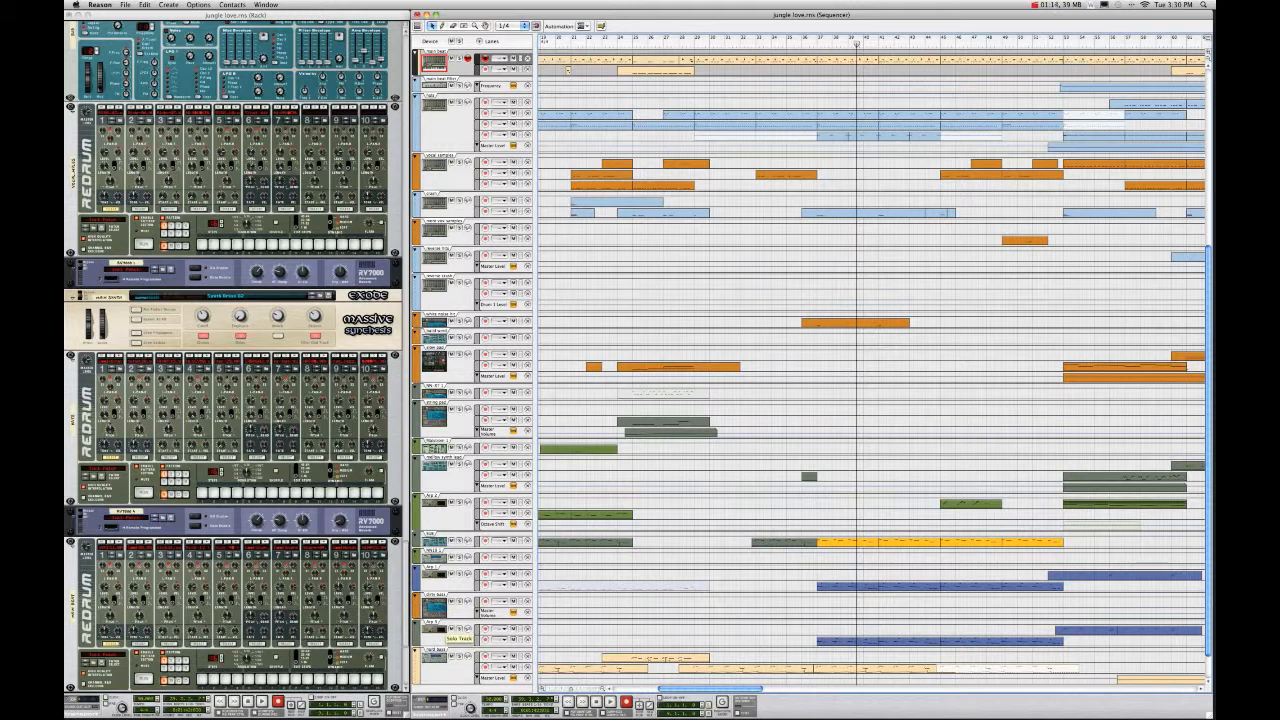
pyautogui.click(848, 586)
pyautogui.moveTo(848, 586); pyautogui.dragTo(848, 641)
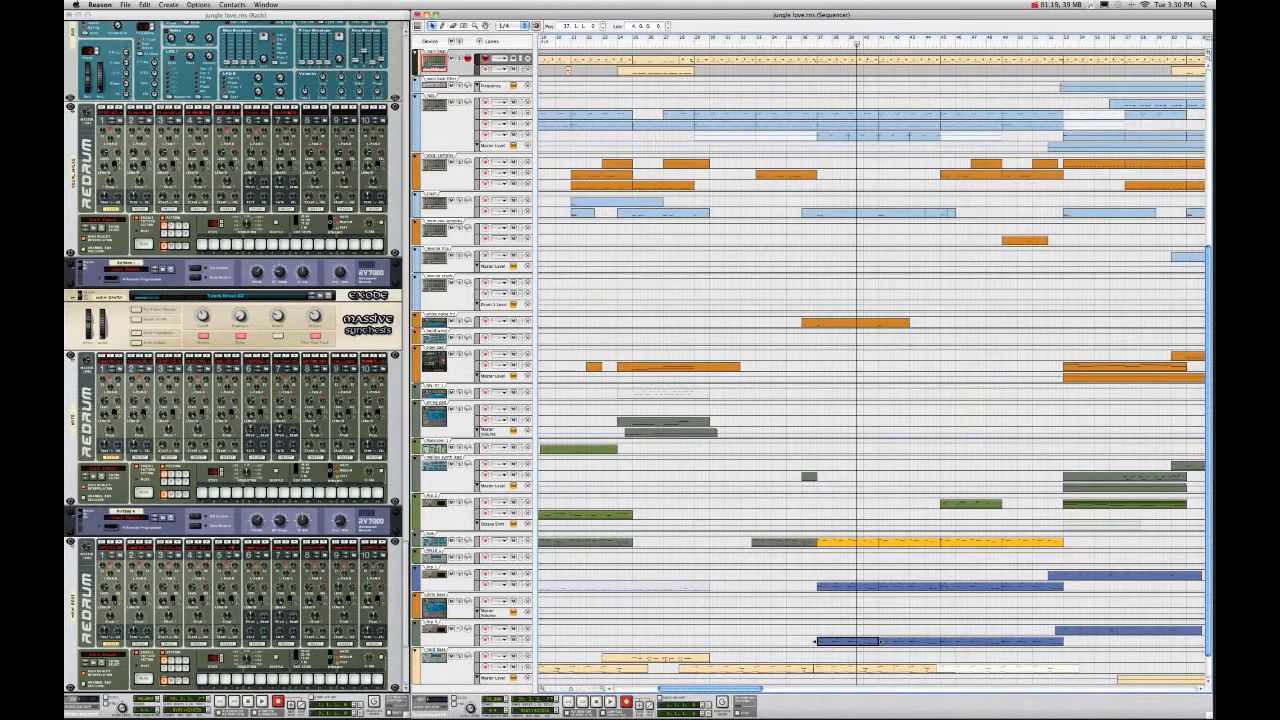
# Step: Solo the two dark blue bassline tracks, play them back together and stop playback
pyautogui.click(458, 628)
pyautogui.click(460, 574)
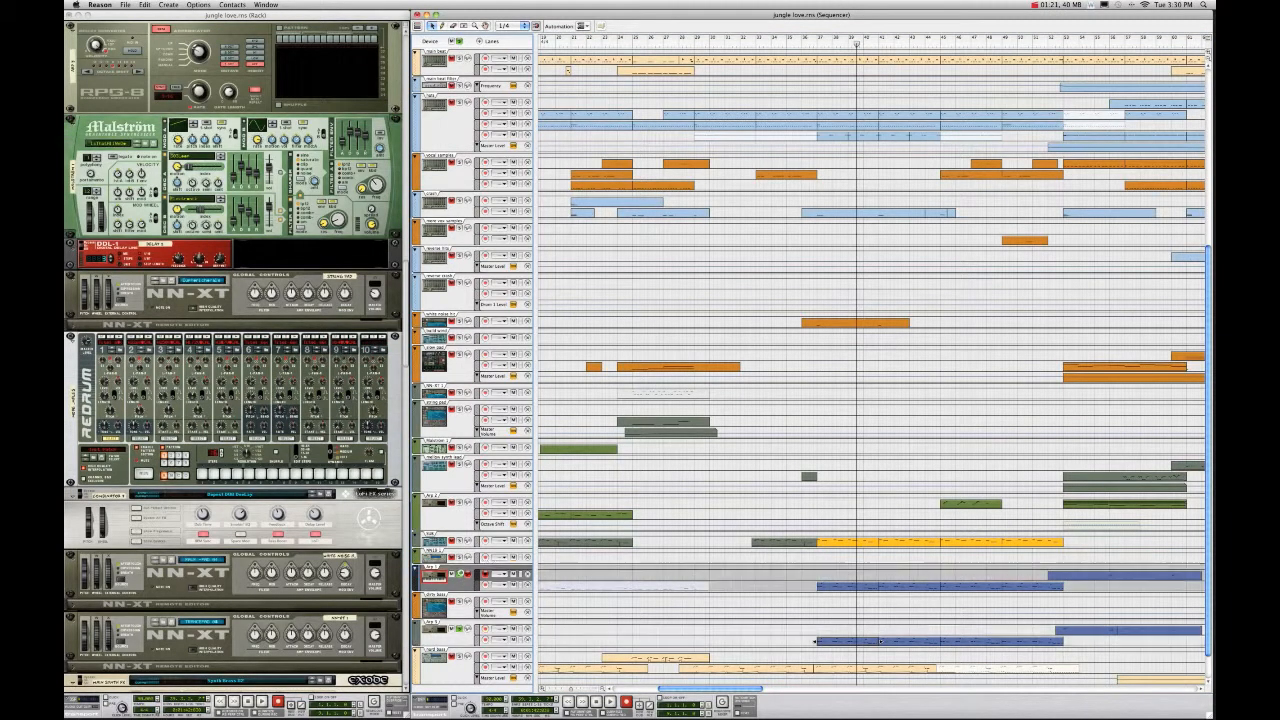
pyautogui.press('space')
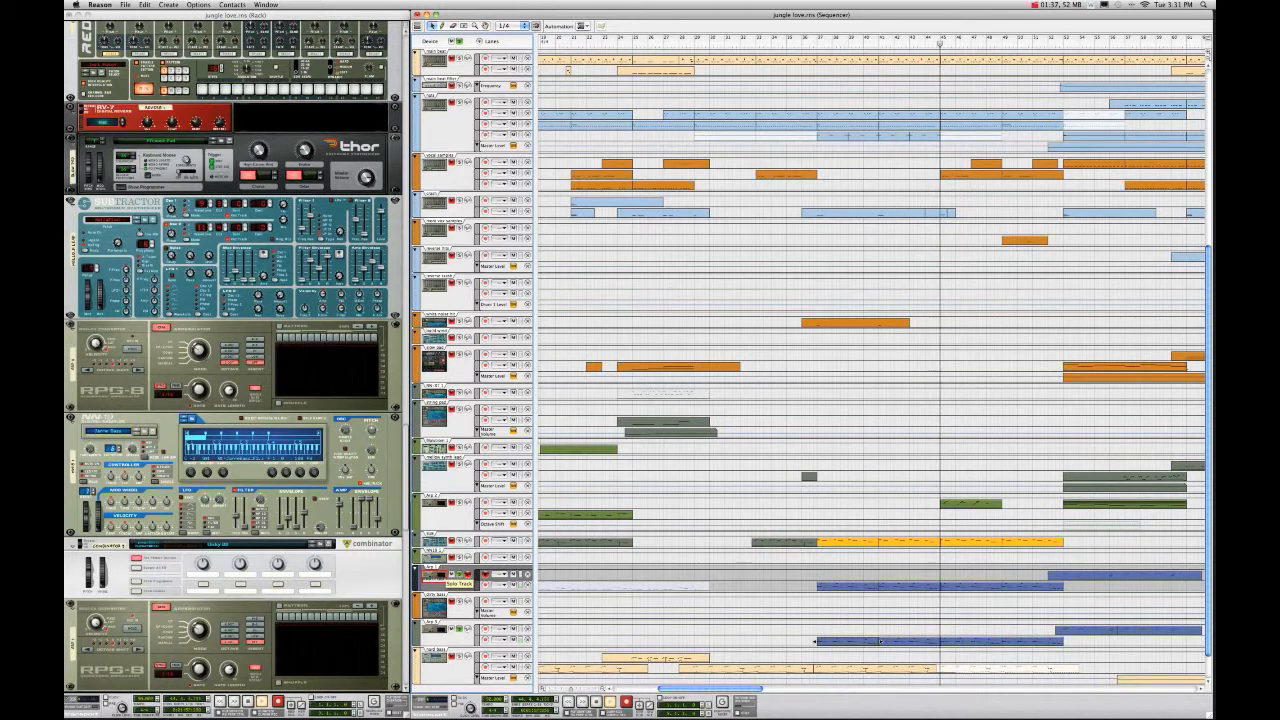
pyautogui.press('space')
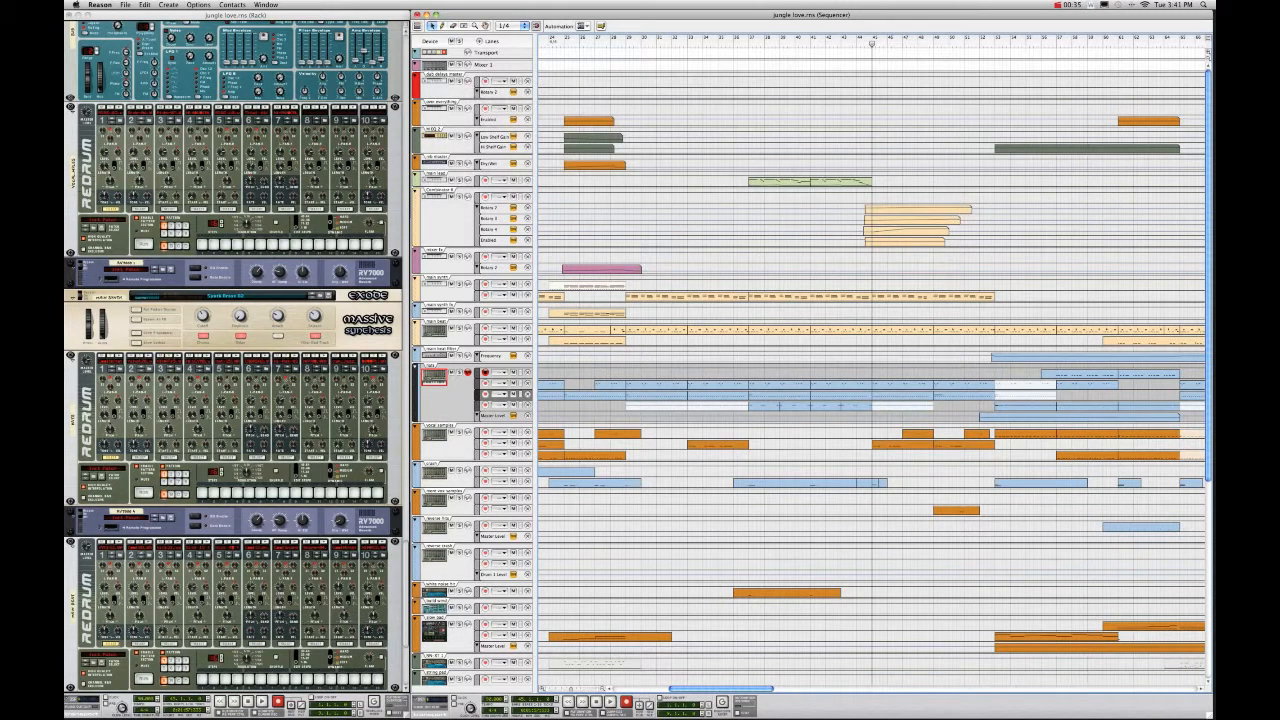
# Step: Show the Tool Window, view its device list and return to the quantize, pitch and velocity tools
pyautogui.click(265, 4)
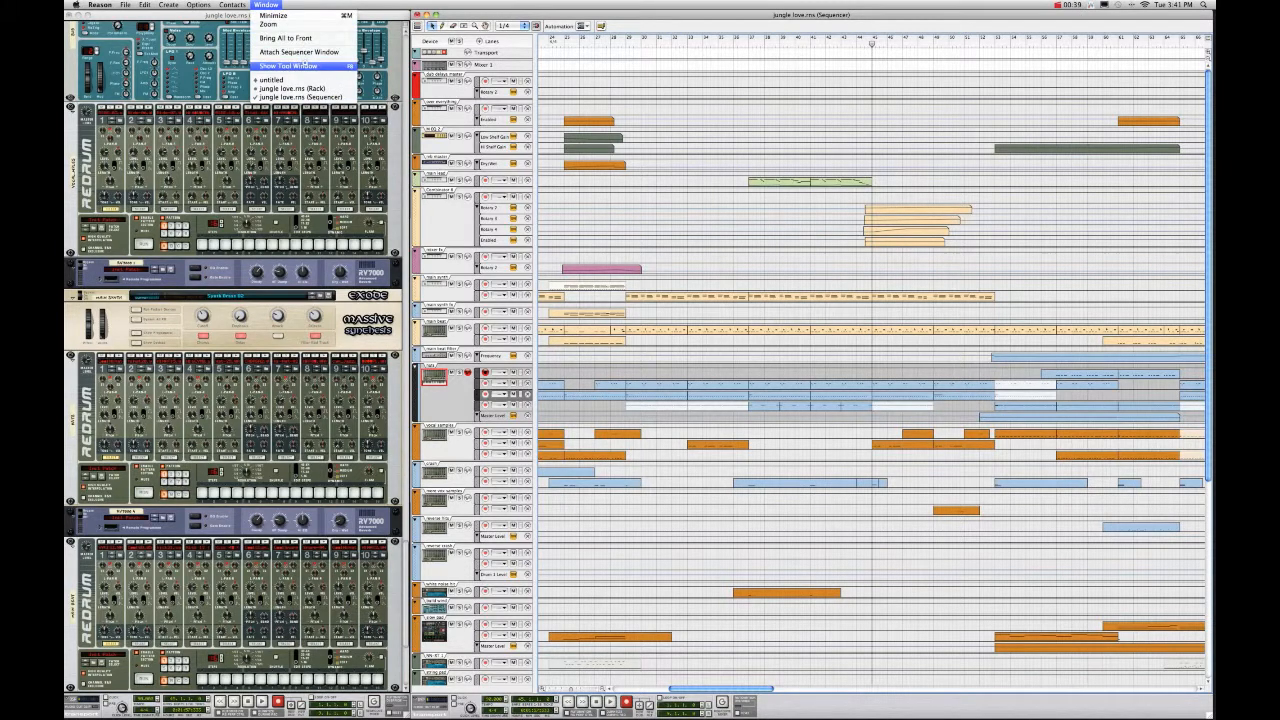
pyautogui.click(300, 66)
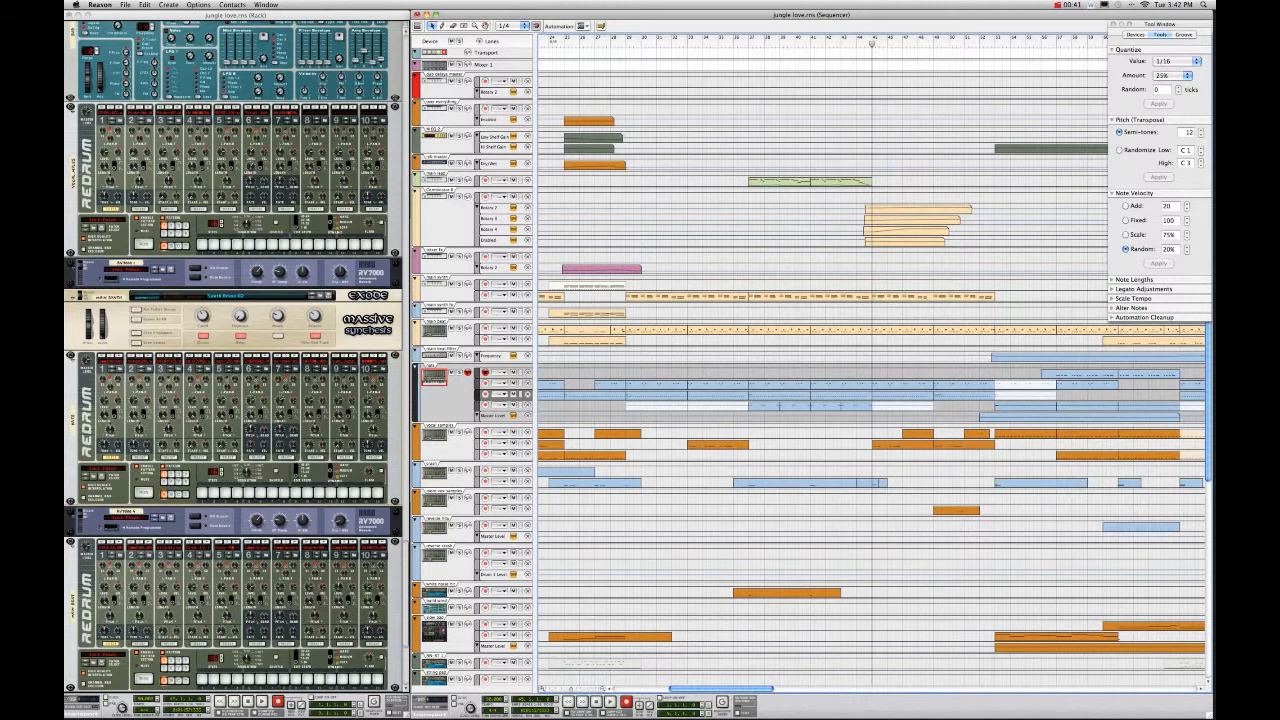
pyautogui.click(1135, 35)
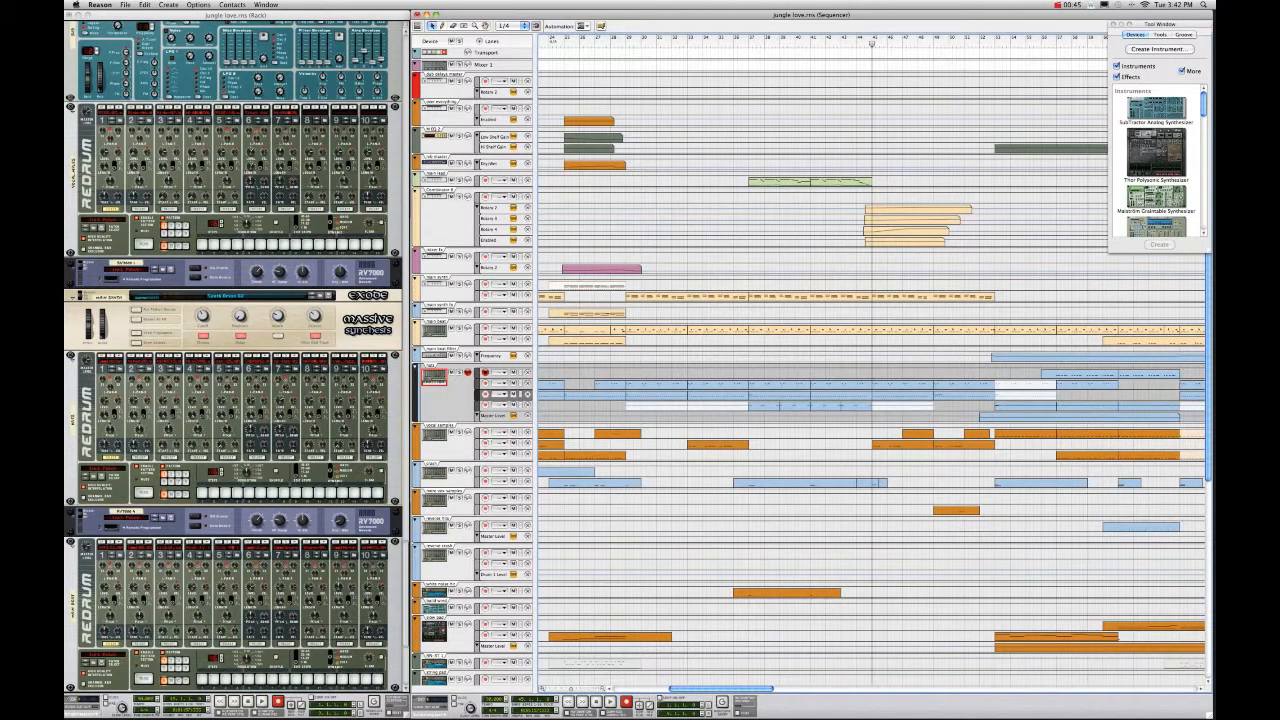
pyautogui.click(1160, 35)
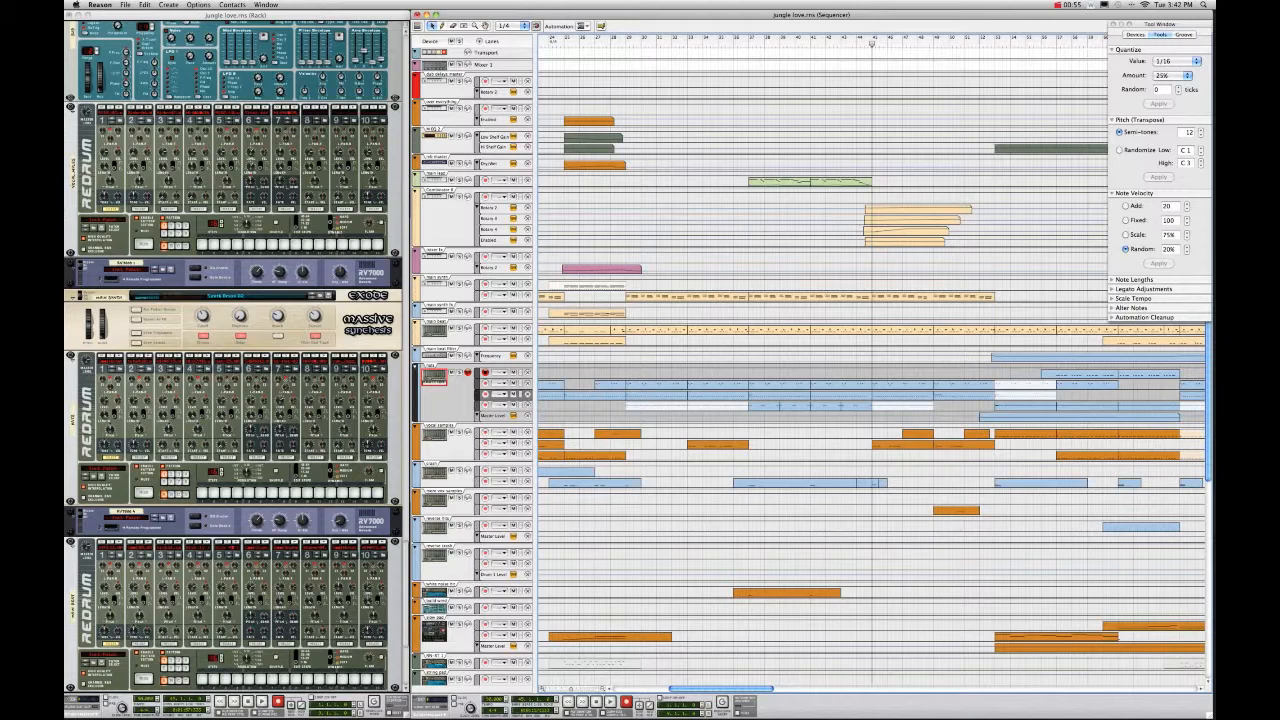
# Step: Open the light blue clip starting at bar 41 for note editing, select its notes, and select a single note near the end
pyautogui.doubleClick(848, 396)
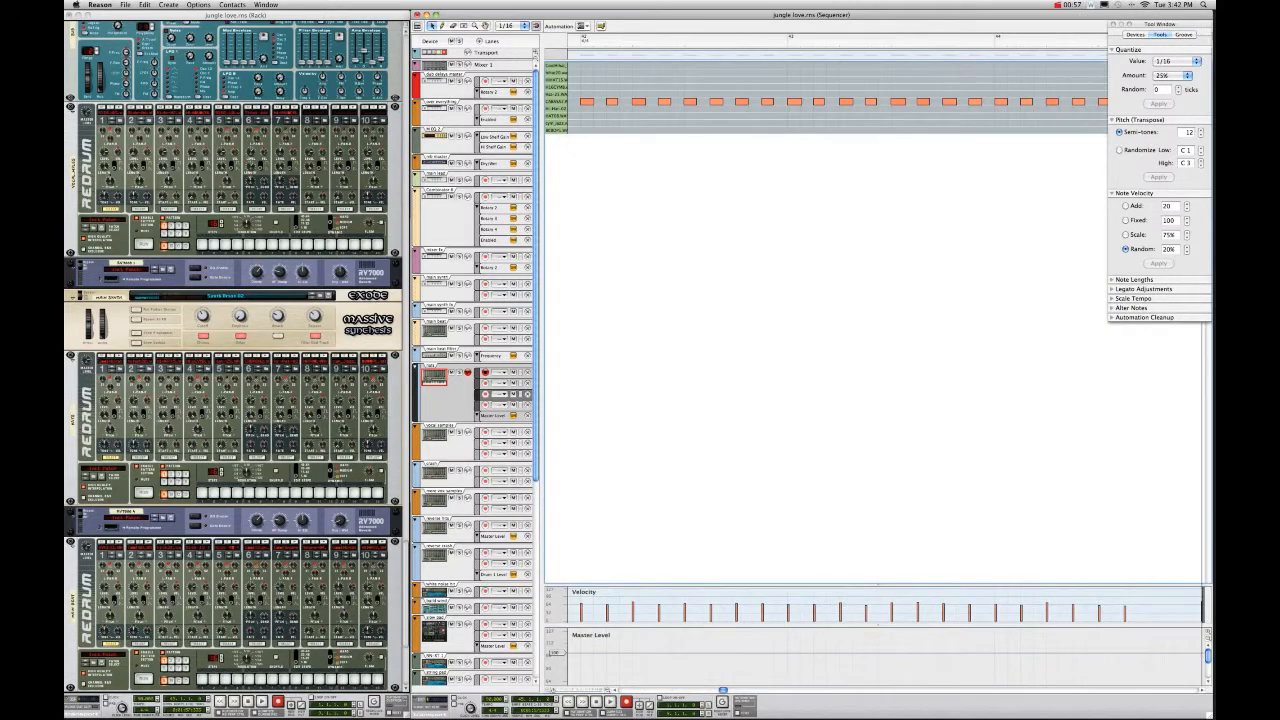
pyautogui.moveTo(577, 87); pyautogui.dragTo(1104, 108)
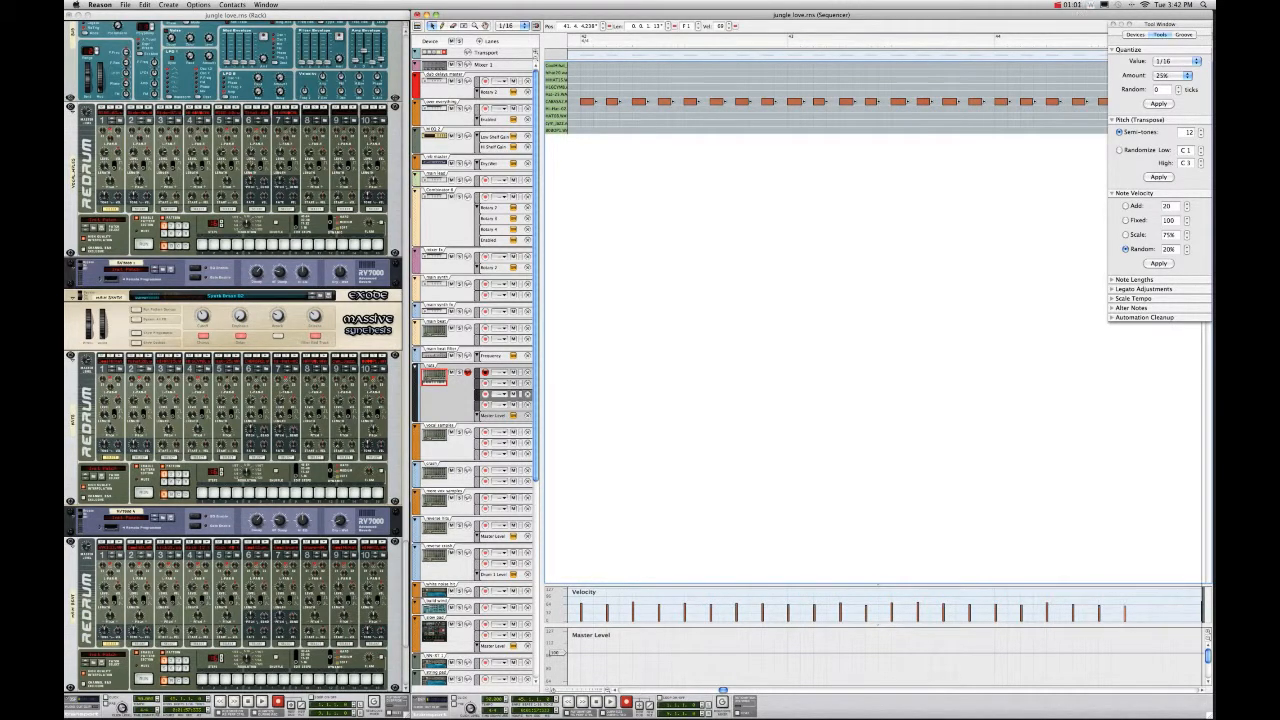
pyautogui.click(1077, 101)
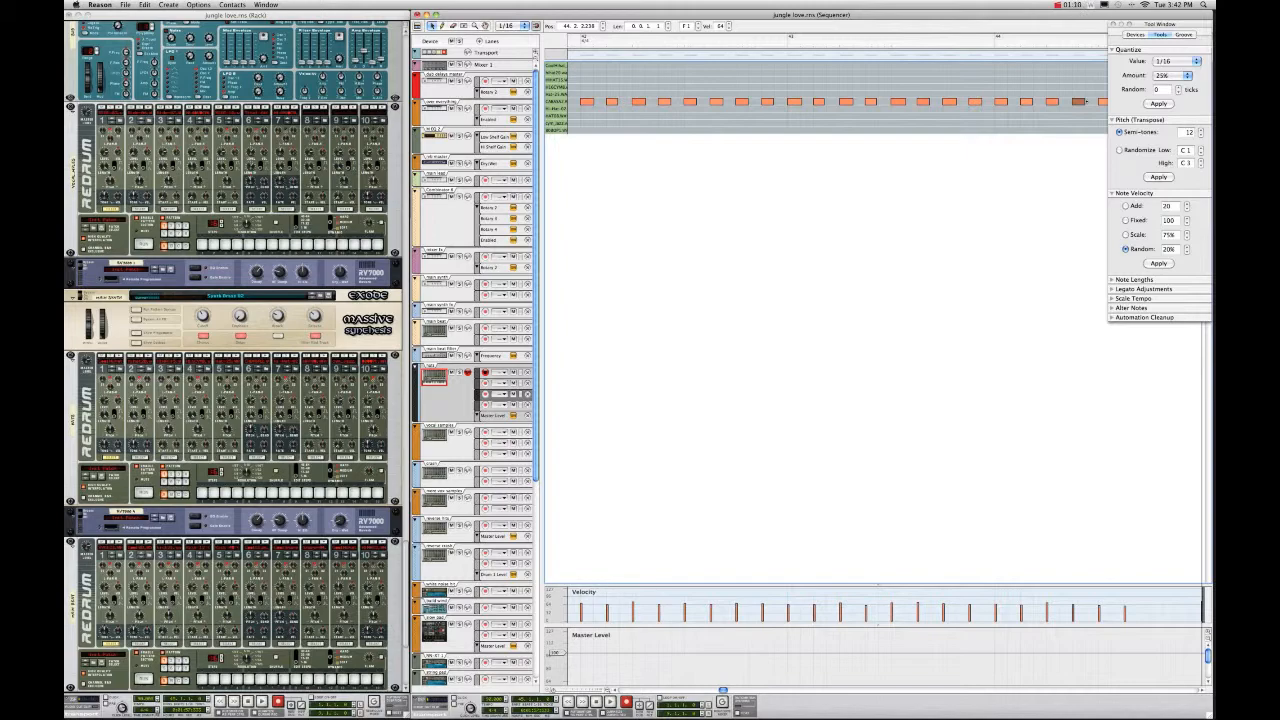
# Step: Return to the arrangement view, examine the lower tracks and place the playhead at bar 37
pyautogui.click(418, 26)
pyautogui.scroll(-10, 870, 370)
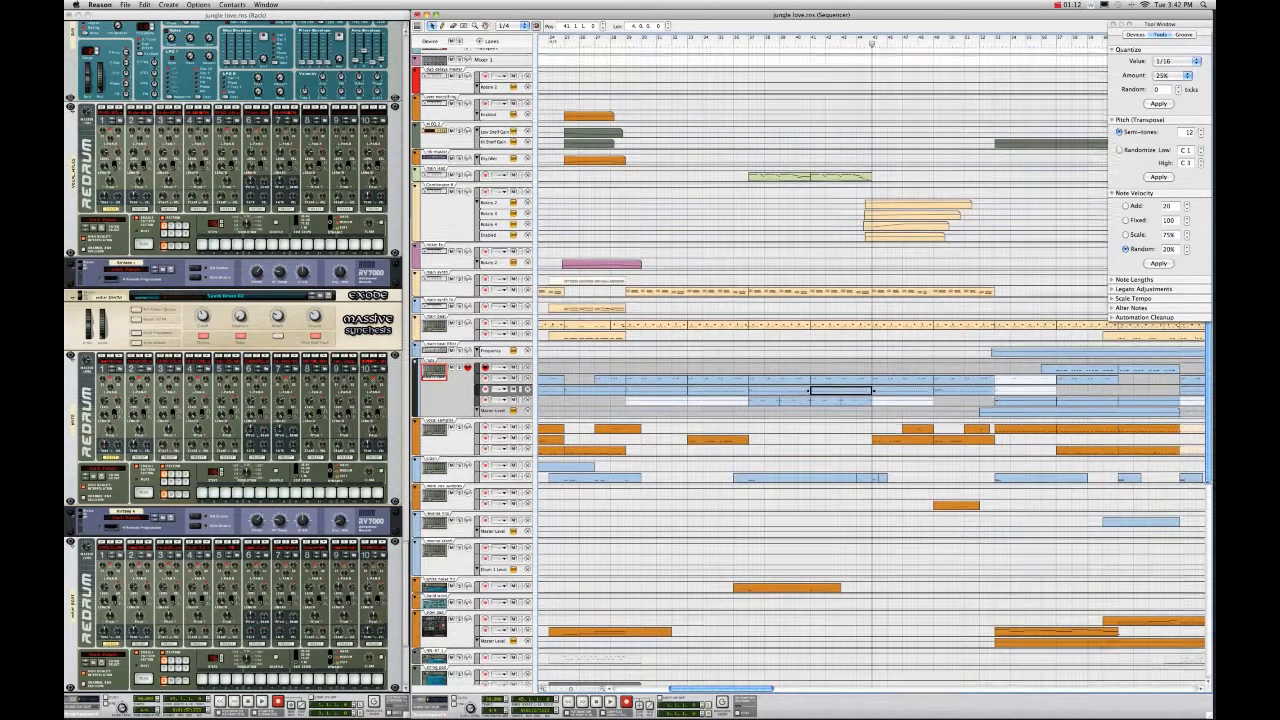
pyautogui.scroll(-3, 870, 370)
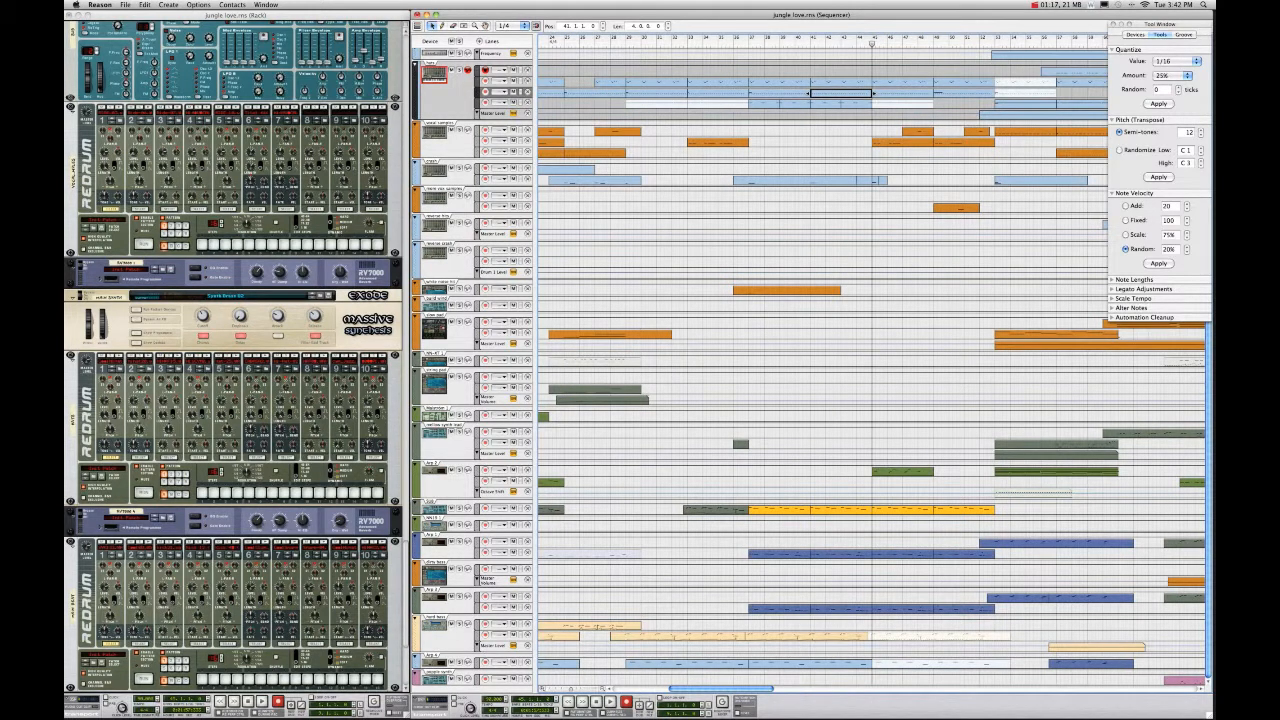
pyautogui.click(748, 43)
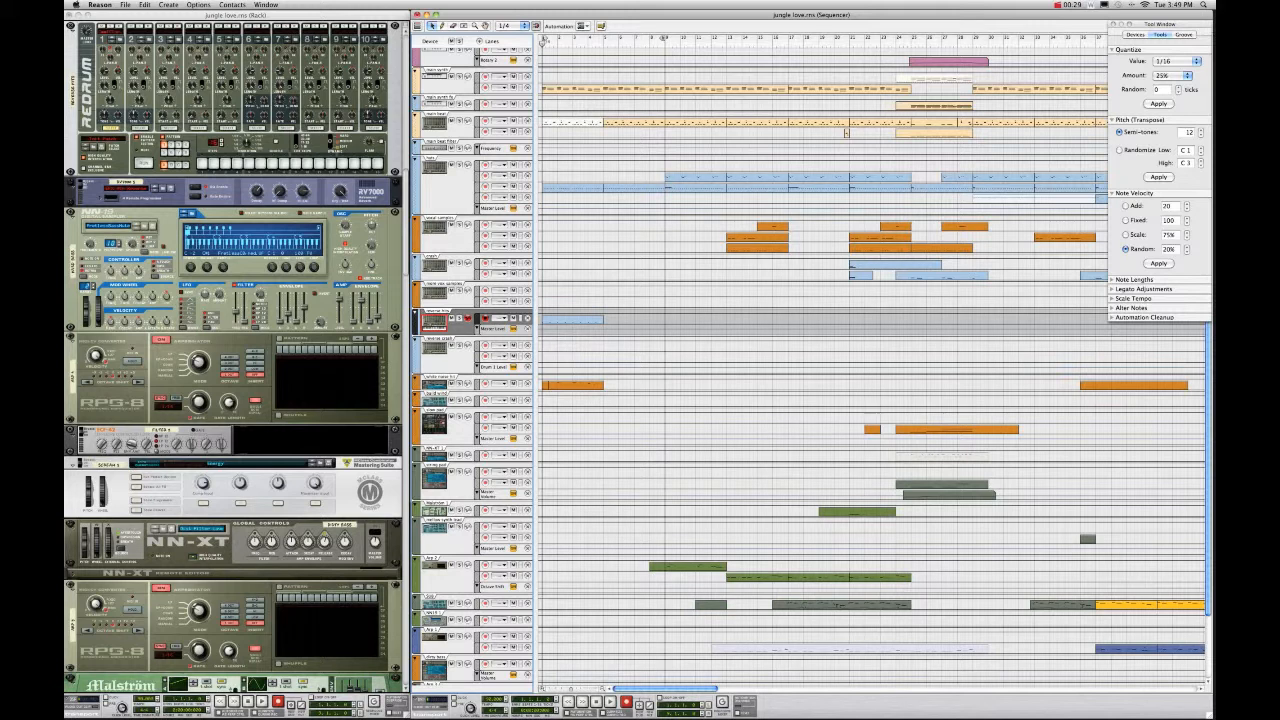
# Step: Play the song from bar 1, stop playback and return the playhead to the start
pyautogui.press('space')
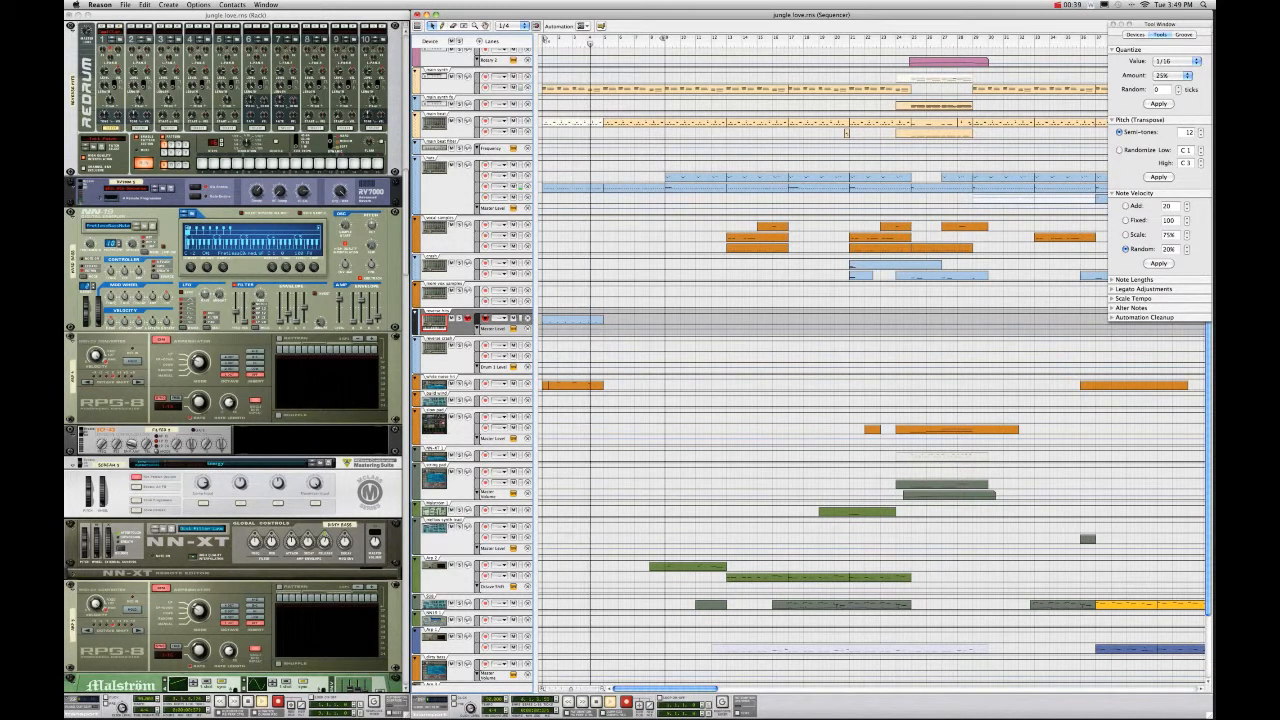
pyautogui.press('space')
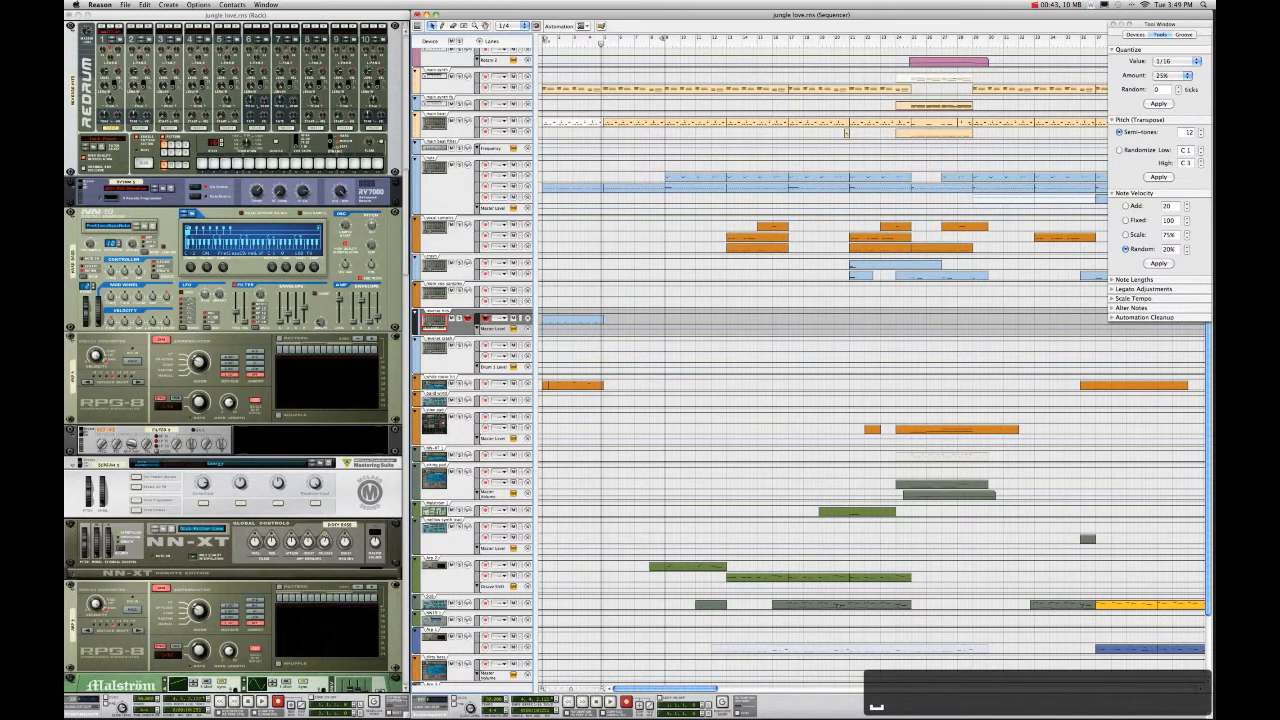
pyautogui.press('KP_0')
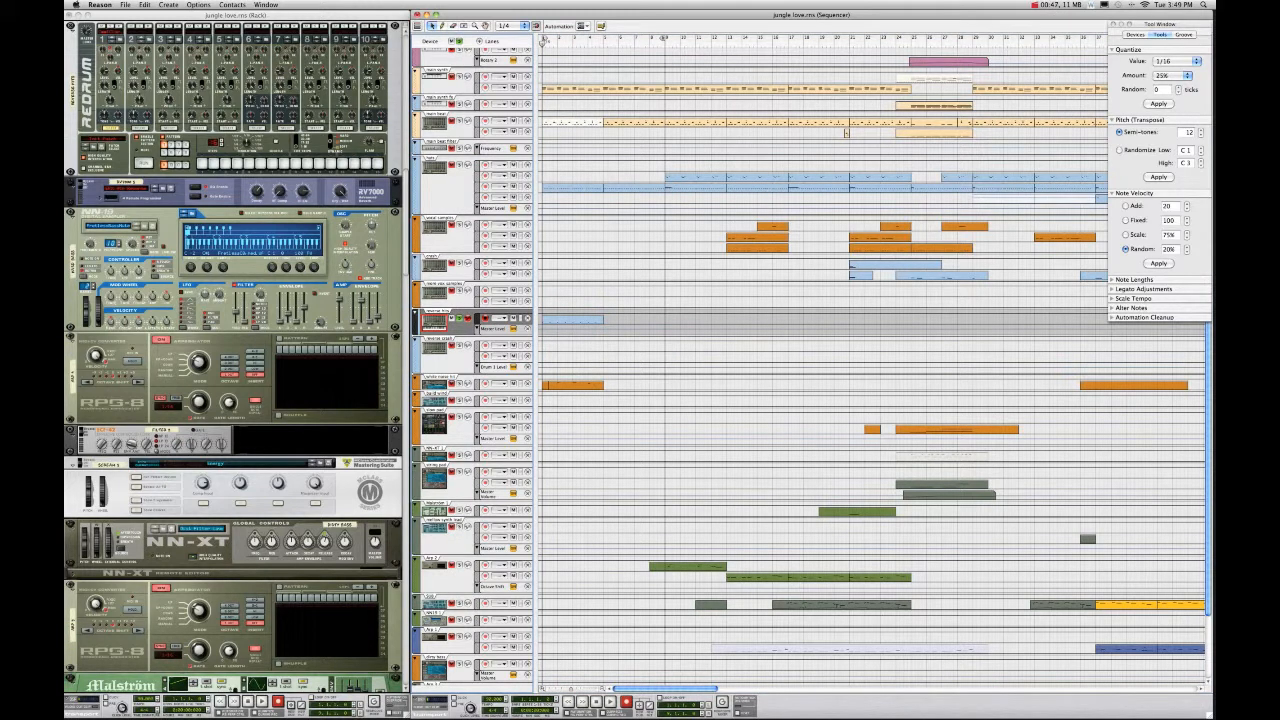
# Step: Play back the soloed track with the light blue opening clip, unsolo it during playback, stop and return to bar 1
pyautogui.press('space')
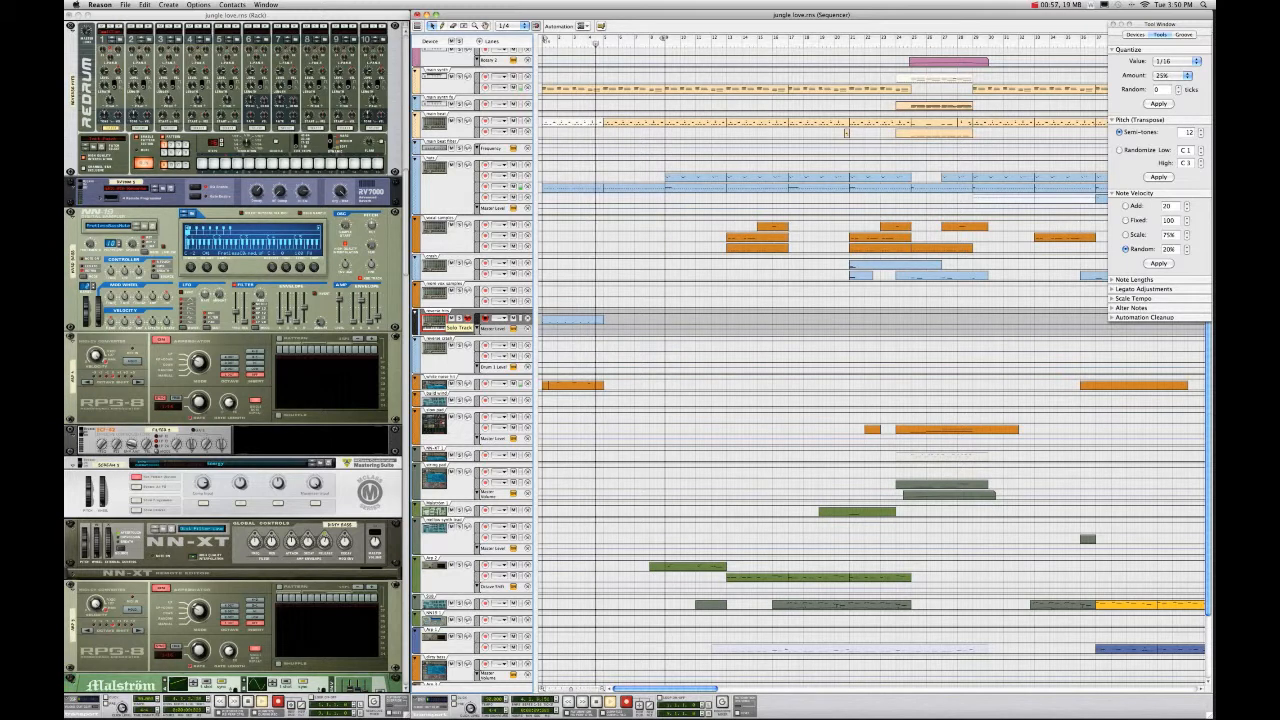
pyautogui.press('space')
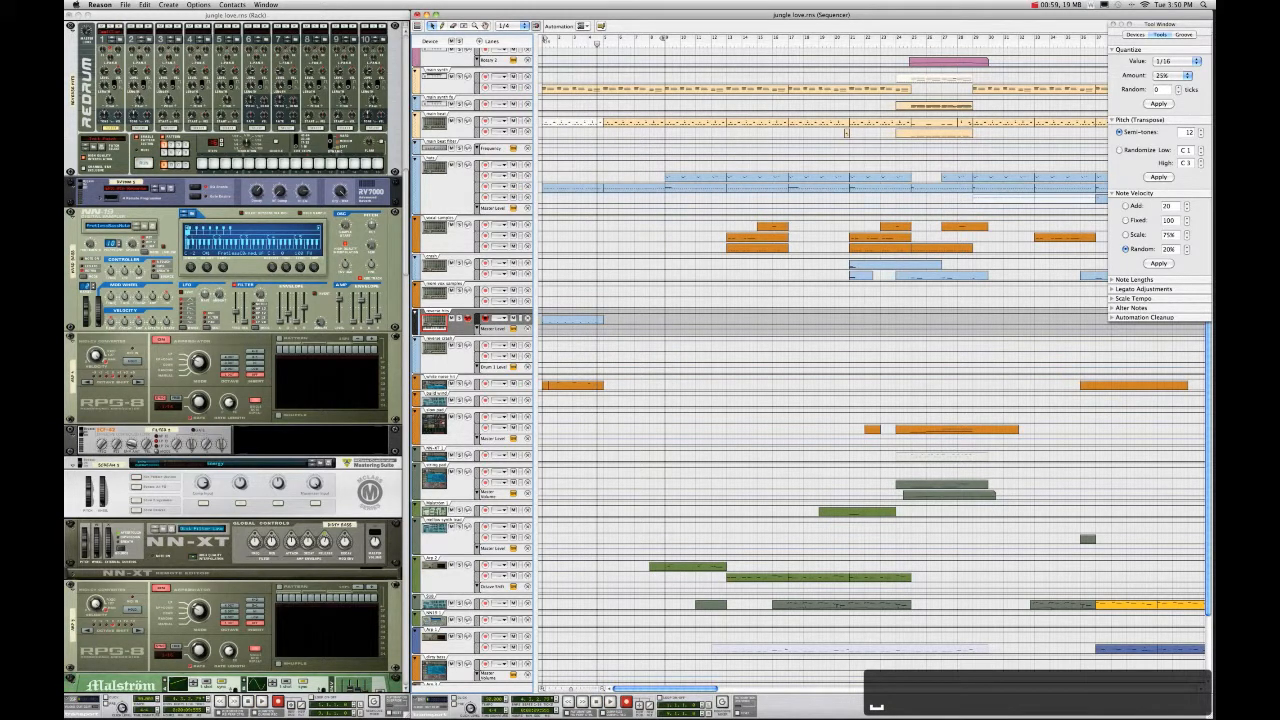
pyautogui.moveTo(597, 44); pyautogui.dragTo(543, 42)
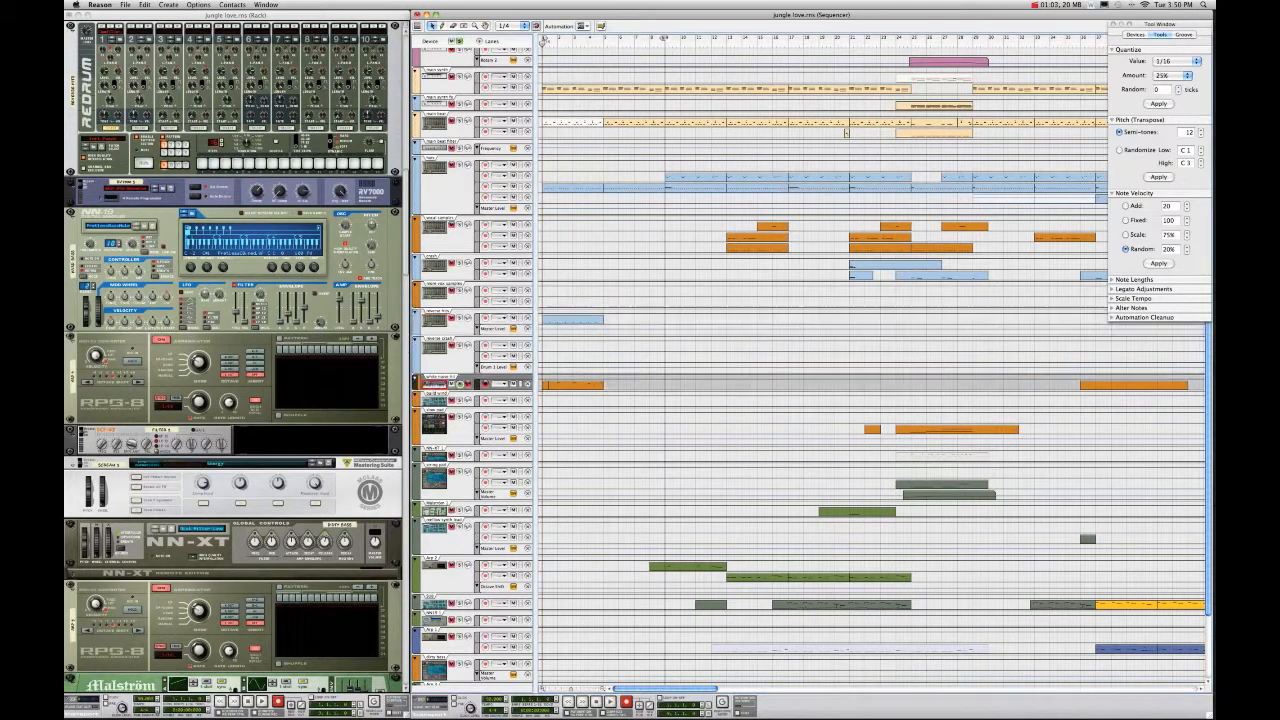
# Step: Solo the track with the orange clip at bar 1, play it from the start and stop playback
pyautogui.click(460, 384)
pyautogui.press('space')
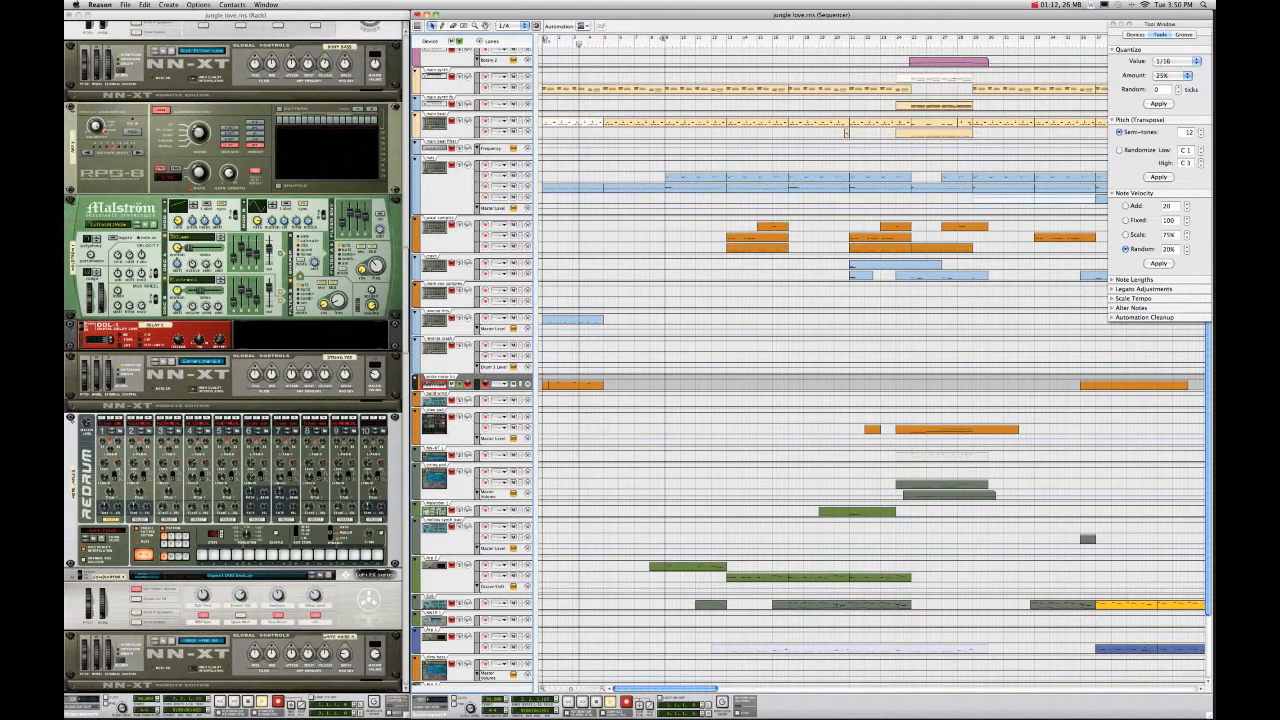
pyautogui.press('space')
# Step: Play from bar 1 again and solo the track with the light green opening clip alongside the orange one
pyautogui.press('space')
pyautogui.scroll(10, 811, 364)
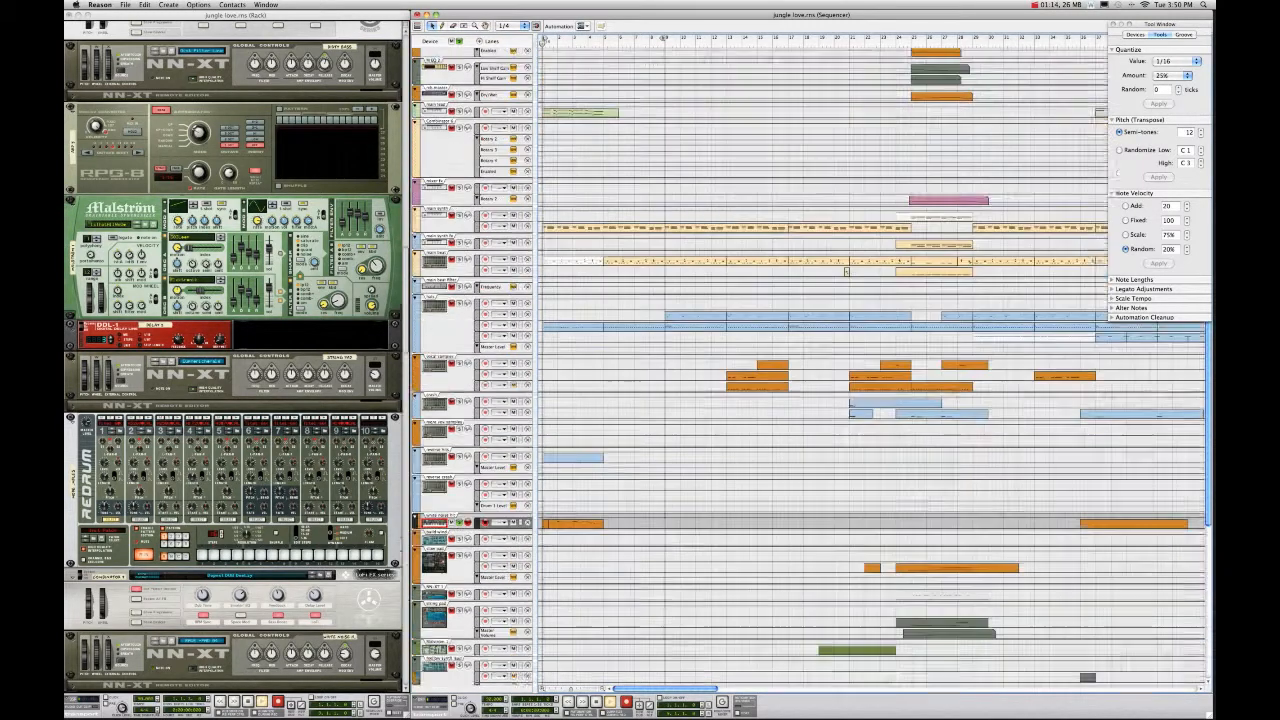
pyautogui.click(434, 176)
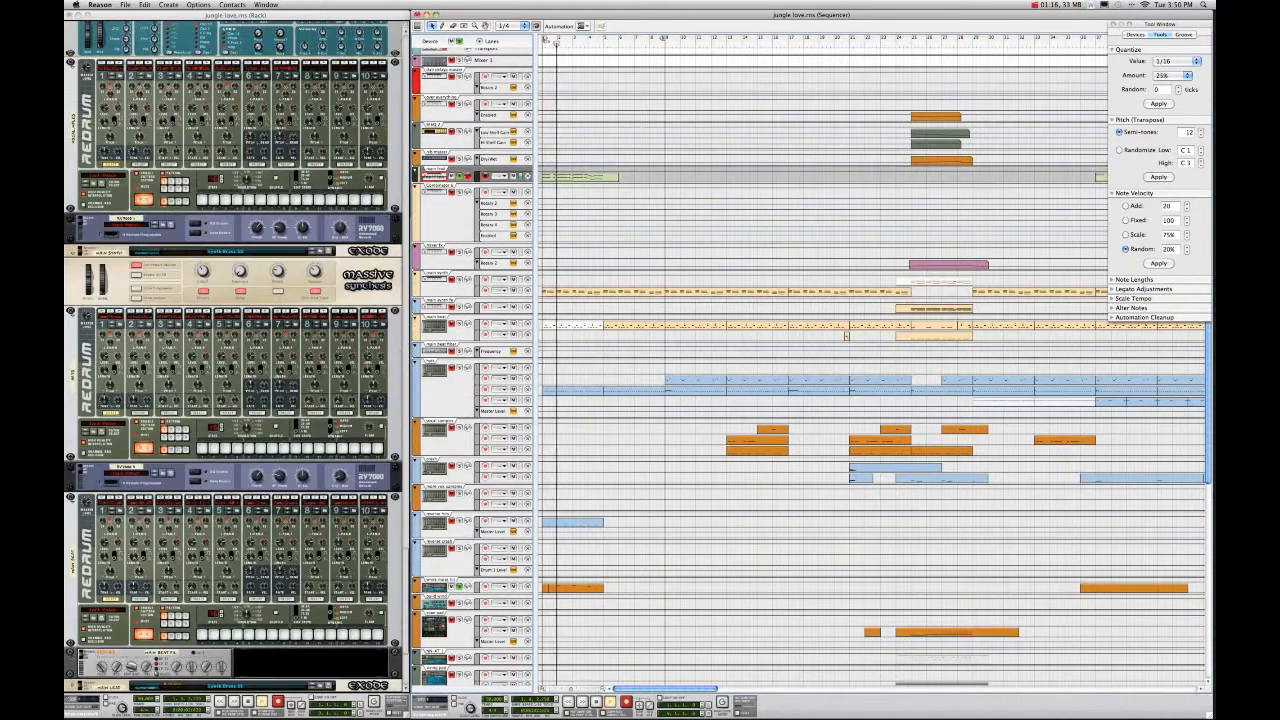